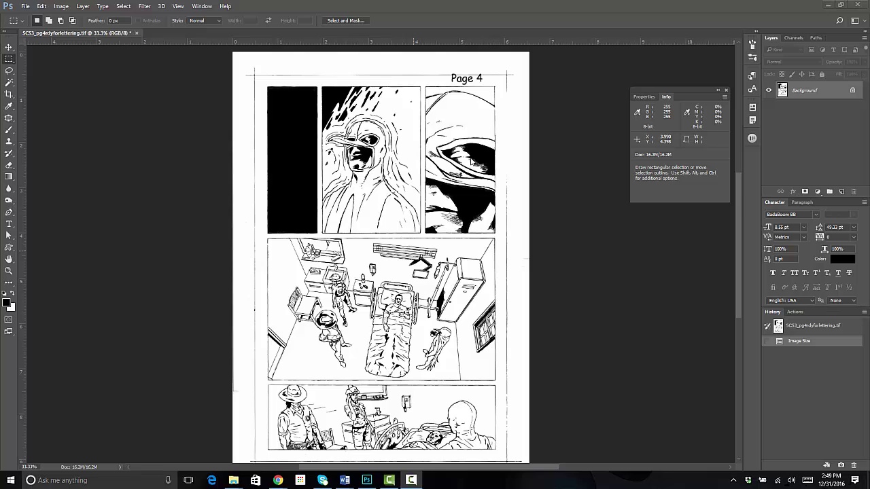
- Inspect the panel borders and ink lines on the comic page up close and close the floating Info panel
left_click(604, 192)
key("ctrl+plus")
key("ctrl+plus")
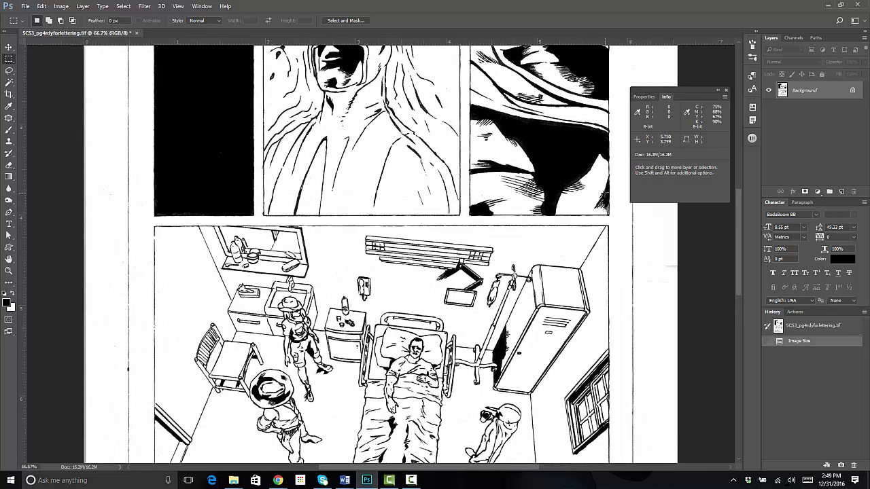
left_click(726, 91)
left_click_drag(735, 221, 737, 175)
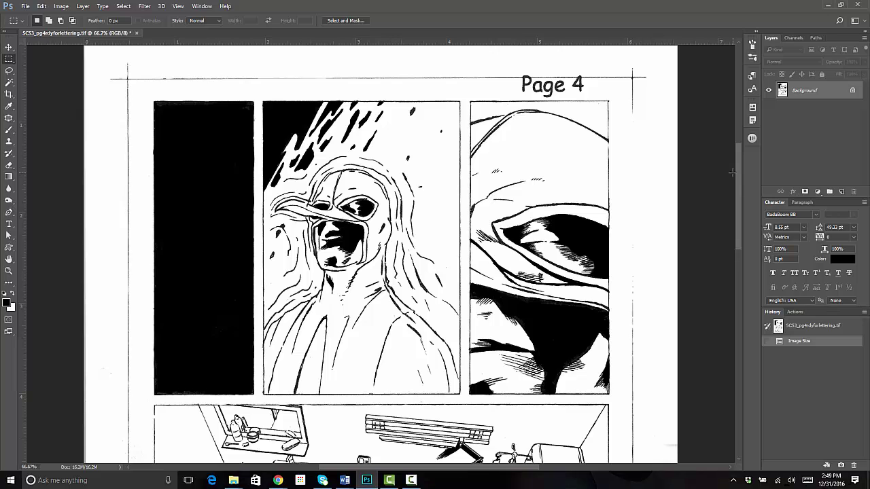
mouse_move(736, 166)
left_mouse_down()
mouse_move(738, 293)
mouse_move(742, 171)
left_mouse_up()
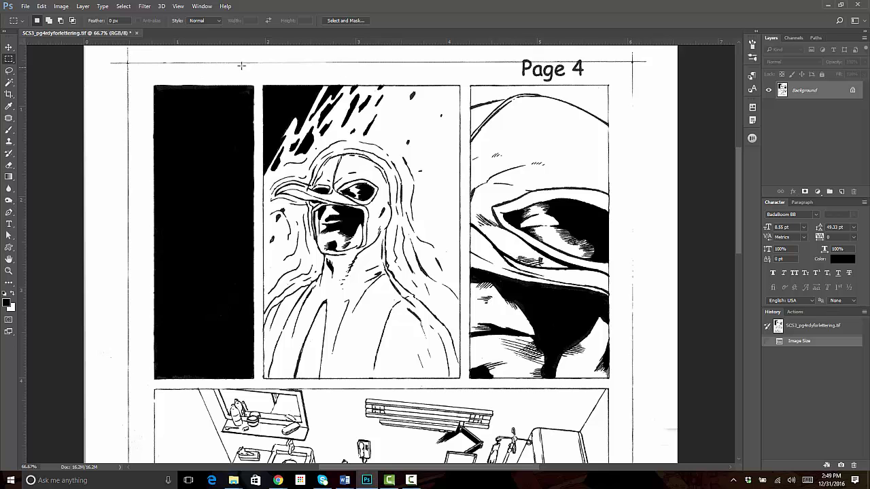
left_click(9, 271)
left_click(365, 87)
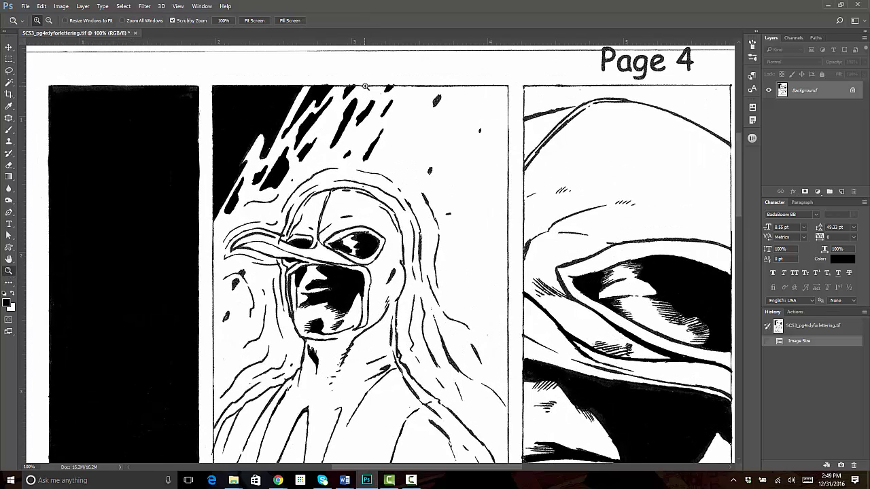
left_click(365, 87)
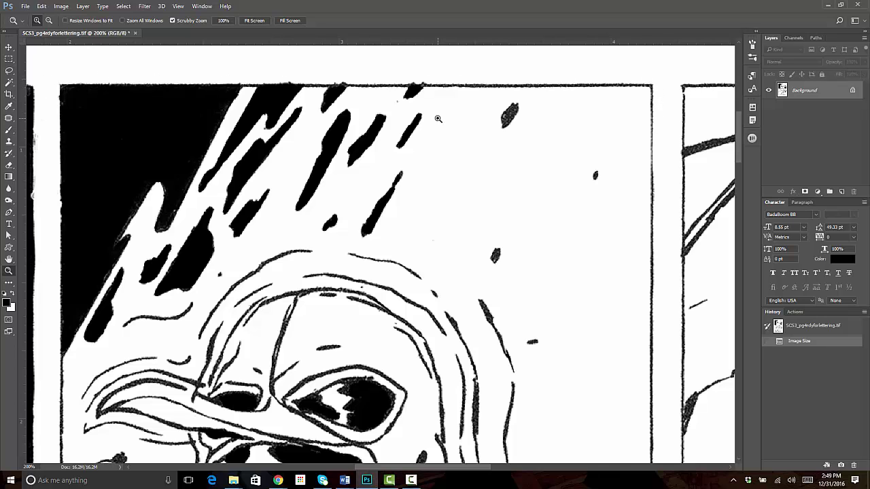
key("ctrl+minus")
key("ctrl+minus")
key("ctrl+minus")
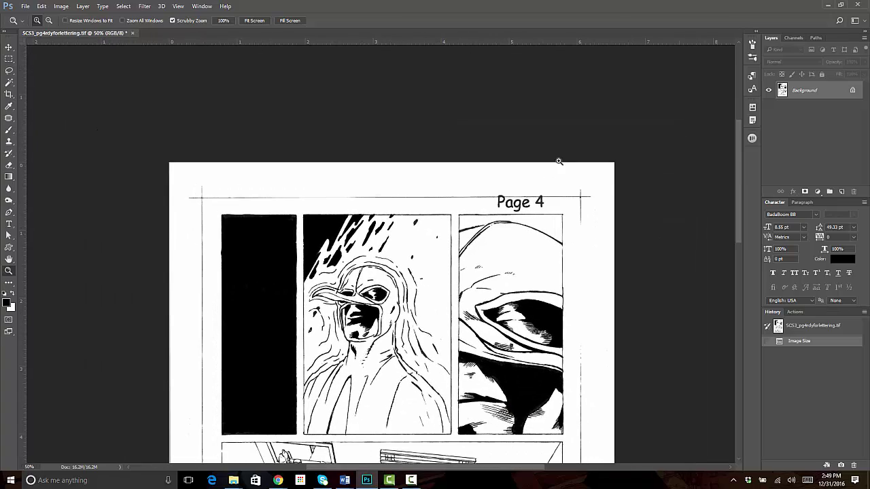
left_click_drag(744, 164, 747, 222)
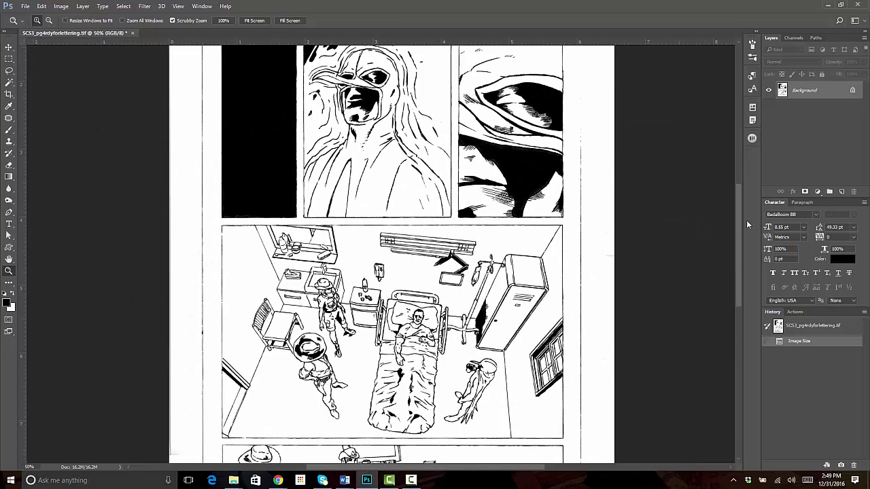
key("ctrl+minus")
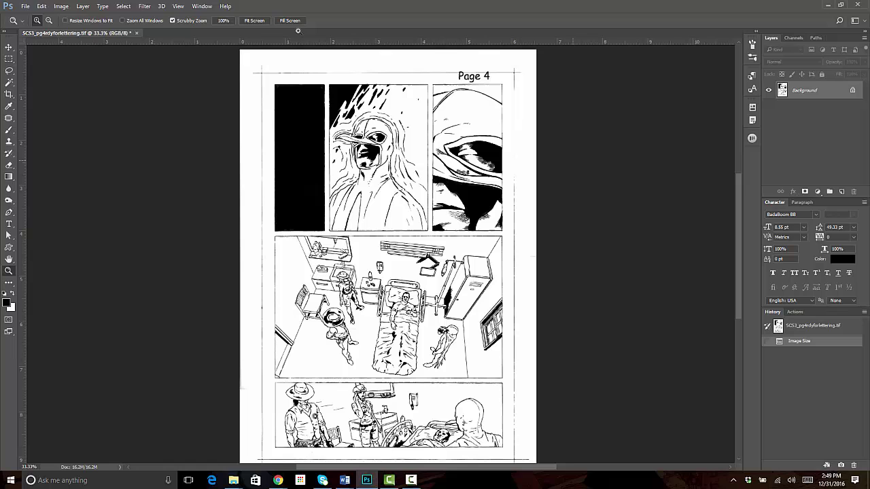
- Check the page's dimensions and resolution in the Image Size settings without changing them
left_click(64, 8)
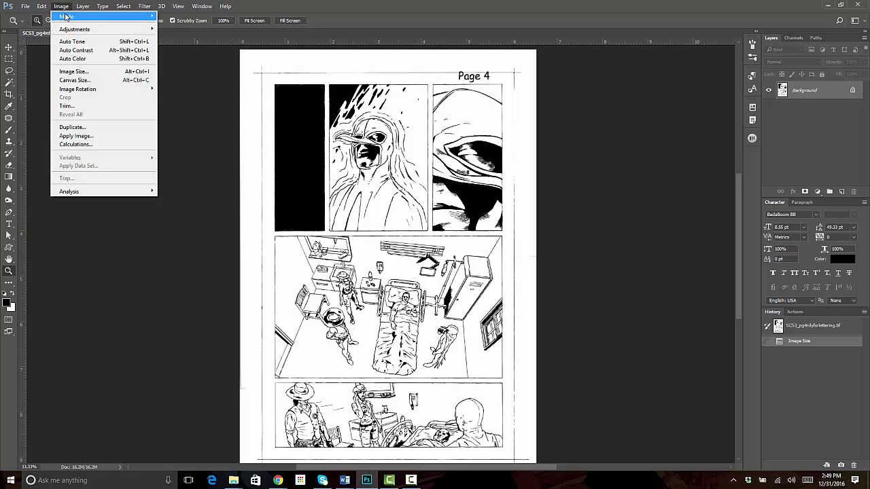
left_click(80, 71)
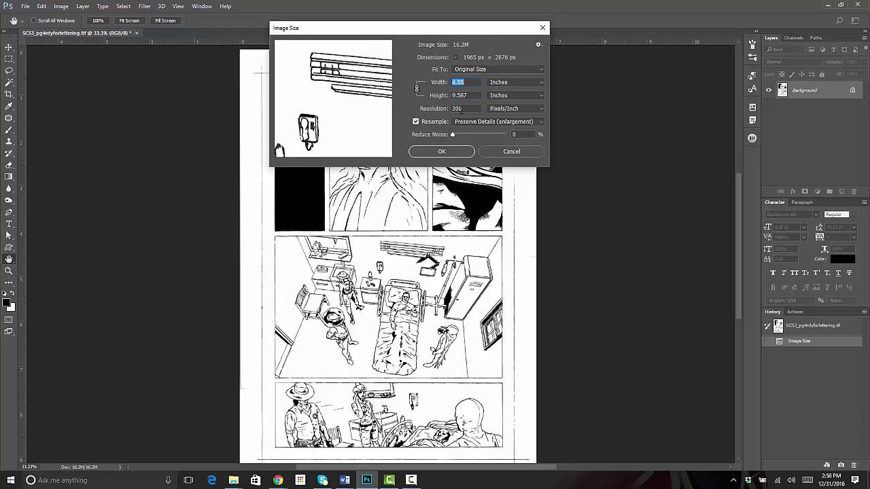
left_click(444, 151)
key("z")
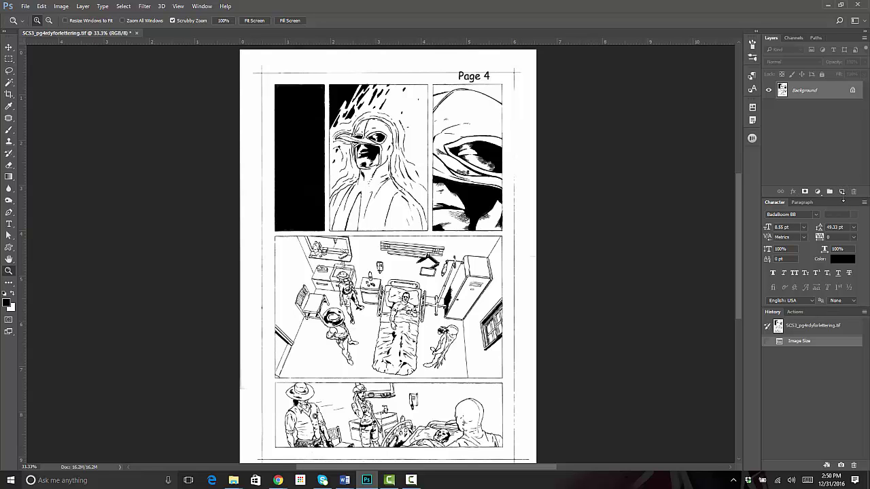
- Add a new layer above the background and fill it with white in Normal mode at 100% opacity
left_click(841, 192)
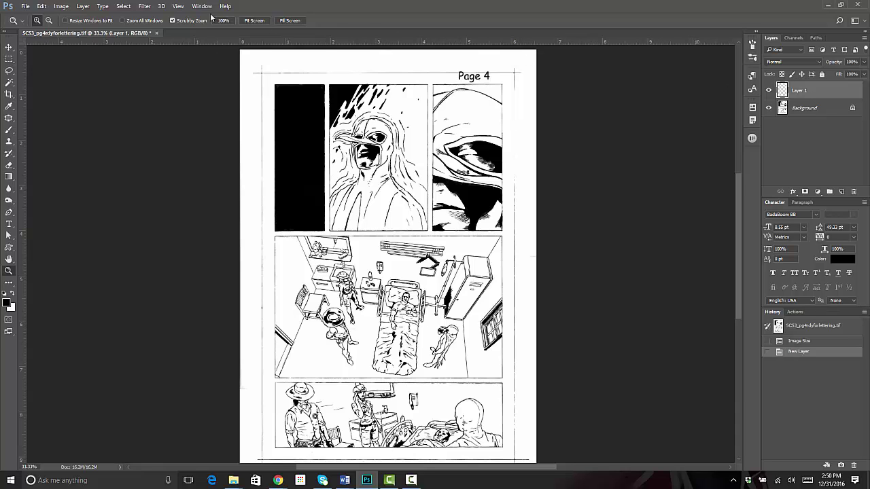
left_click(42, 6)
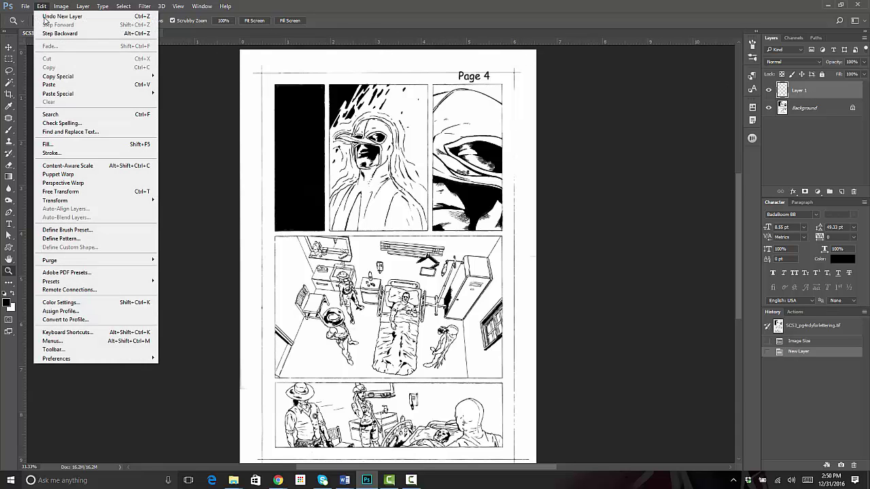
left_click(49, 145)
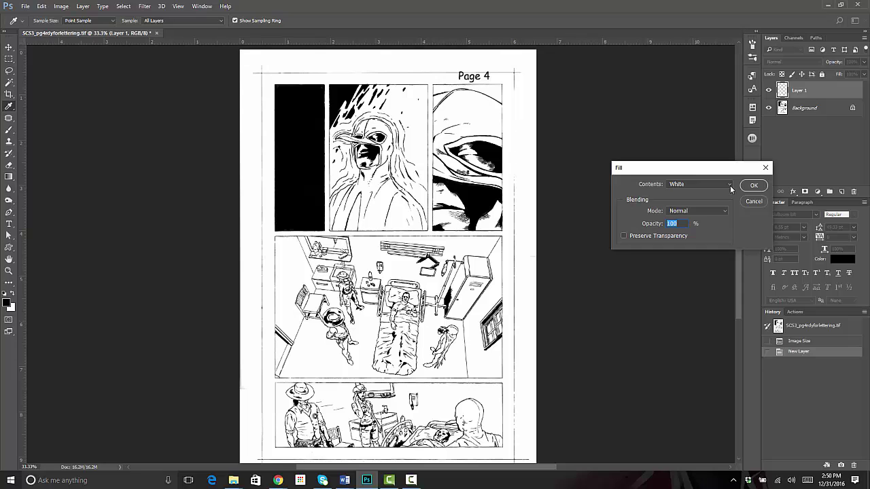
left_click(675, 183)
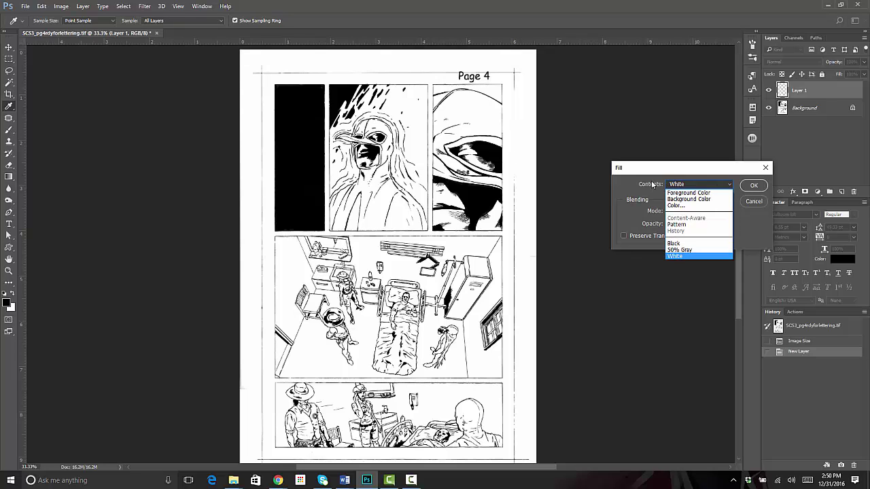
left_click(683, 248)
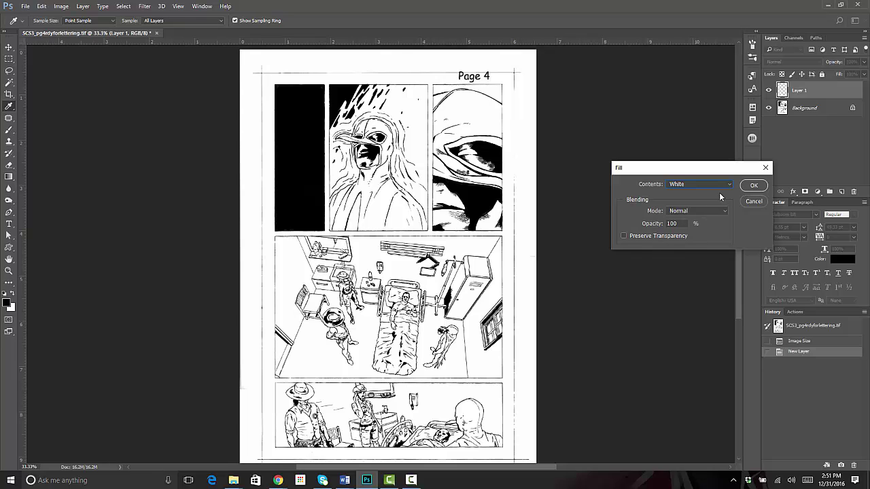
left_click(753, 187)
key("z")
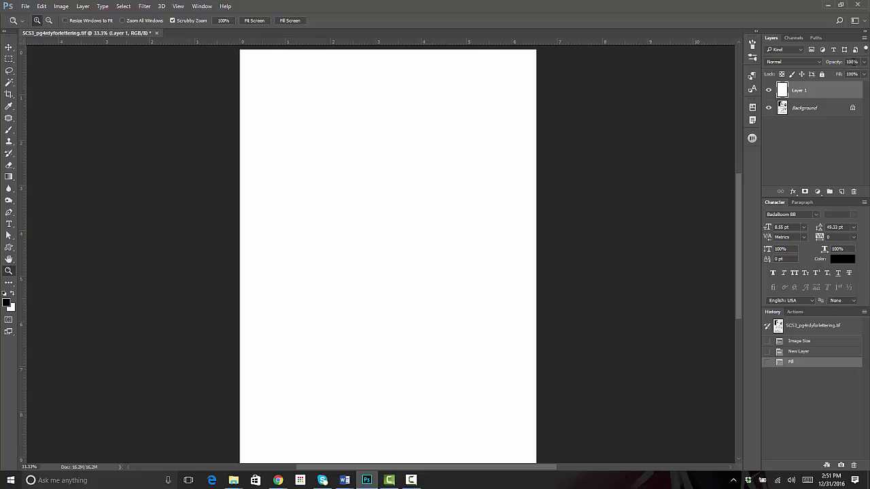
- Lower the white layer's opacity to 59%, clear the rectangle enclosing all the comic panels from it, and deselect
left_click(865, 62)
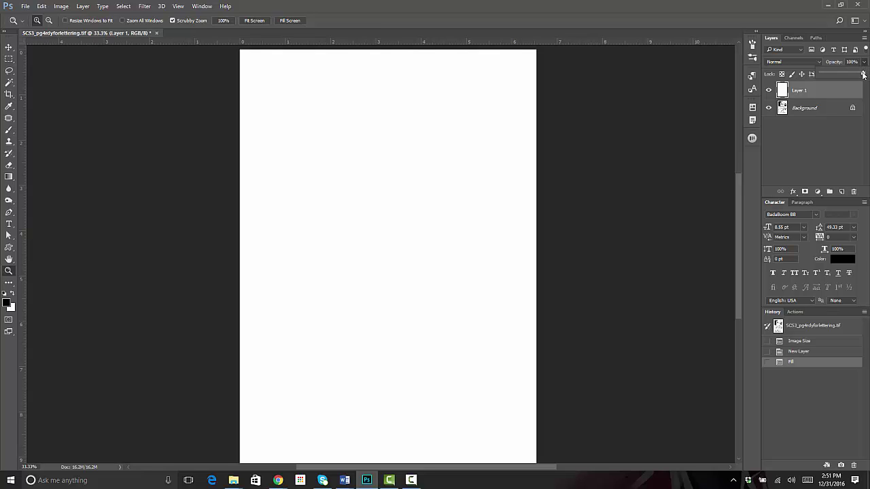
left_click_drag(863, 75, 846, 76)
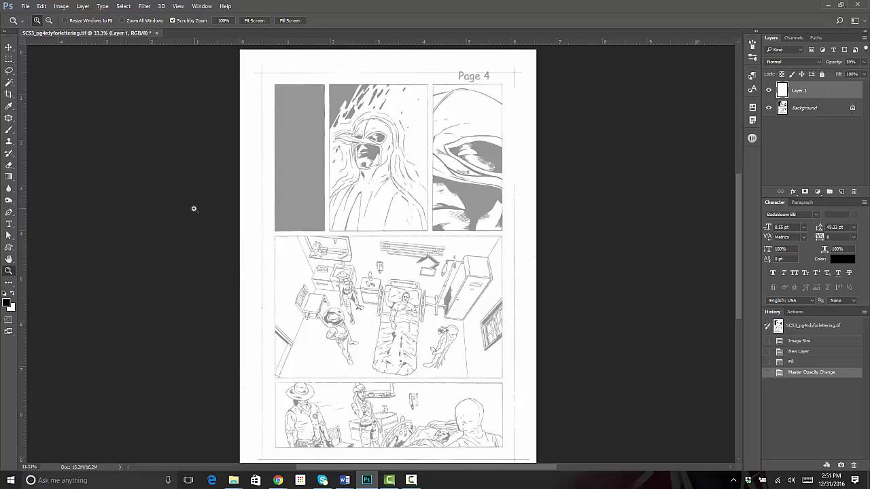
left_click(9, 60)
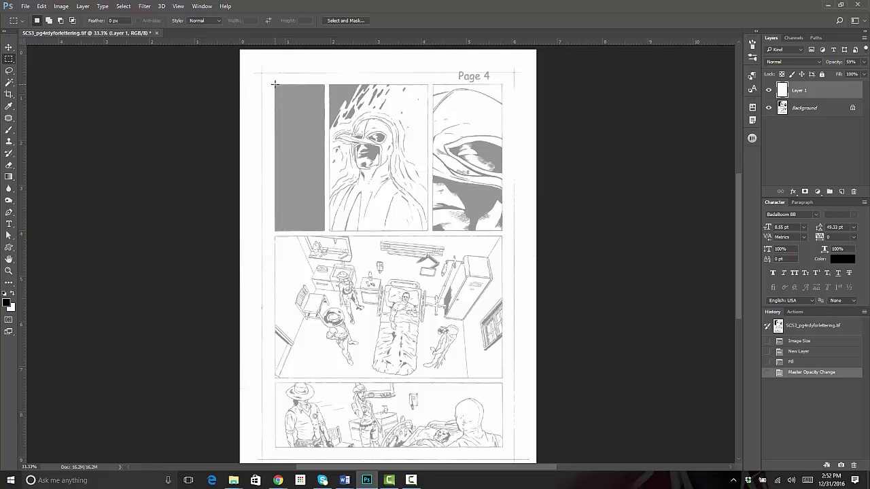
left_click_drag(274, 83, 503, 447)
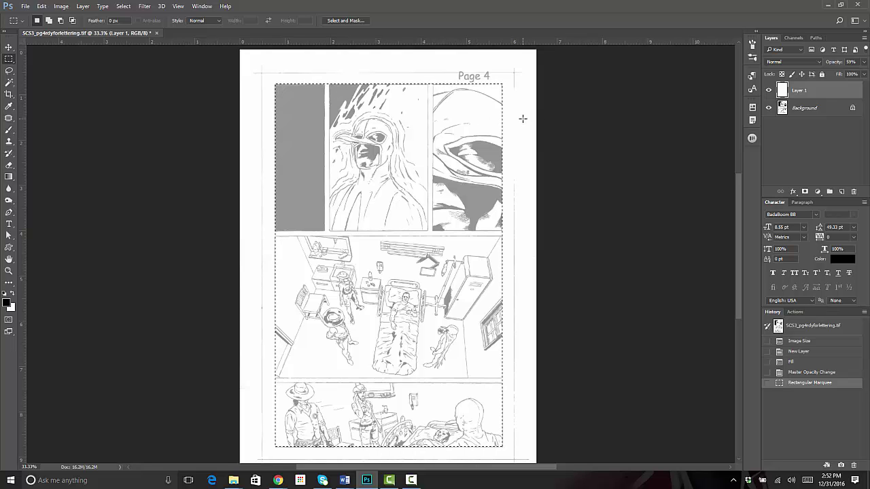
key("Delete")
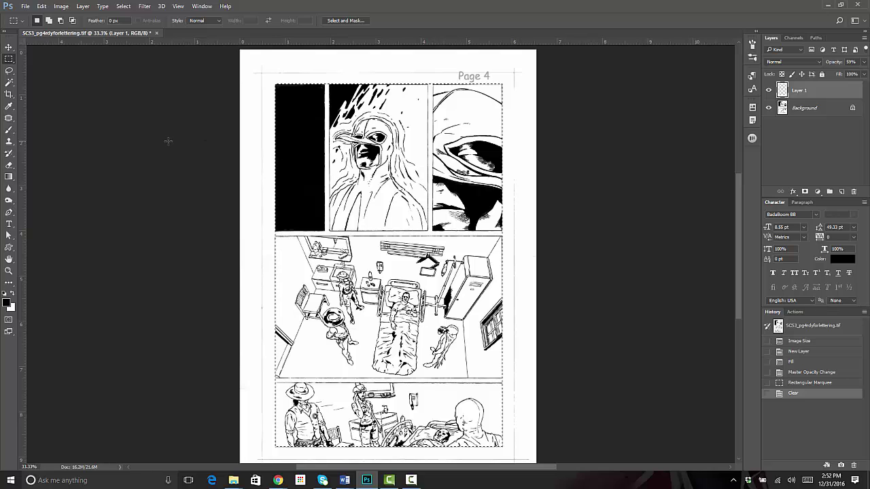
left_click(123, 7)
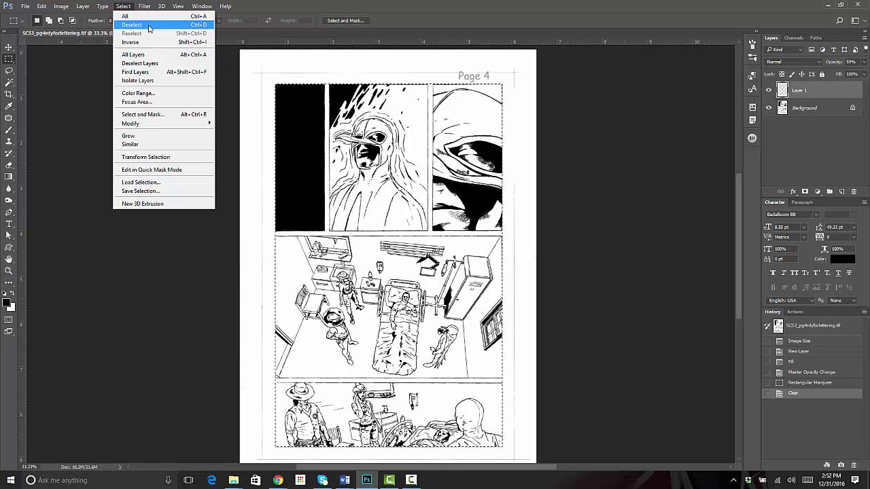
left_click(361, 15)
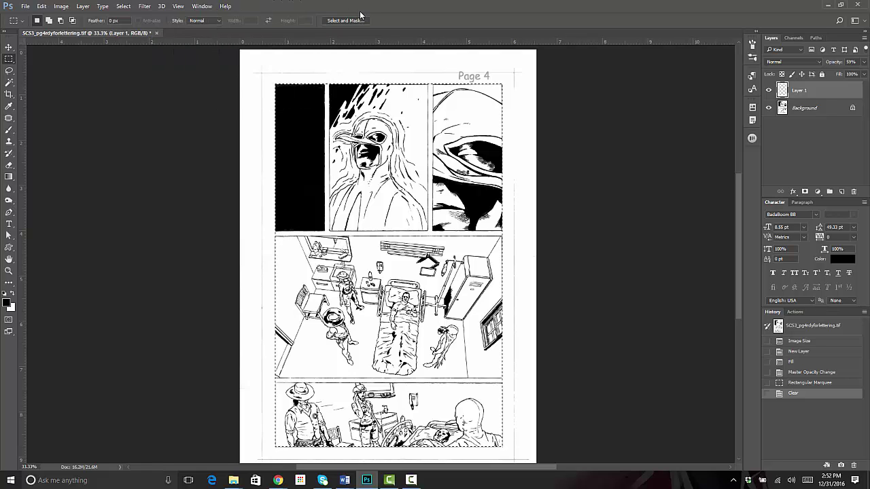
key("ctrl+d")
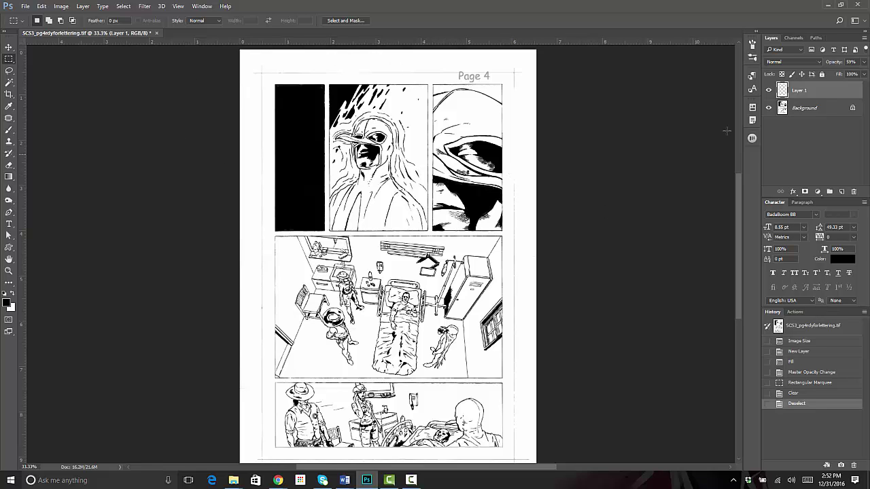
- Preview the white layer at 100% opacity and set its opacity to 71%
left_click(863, 63)
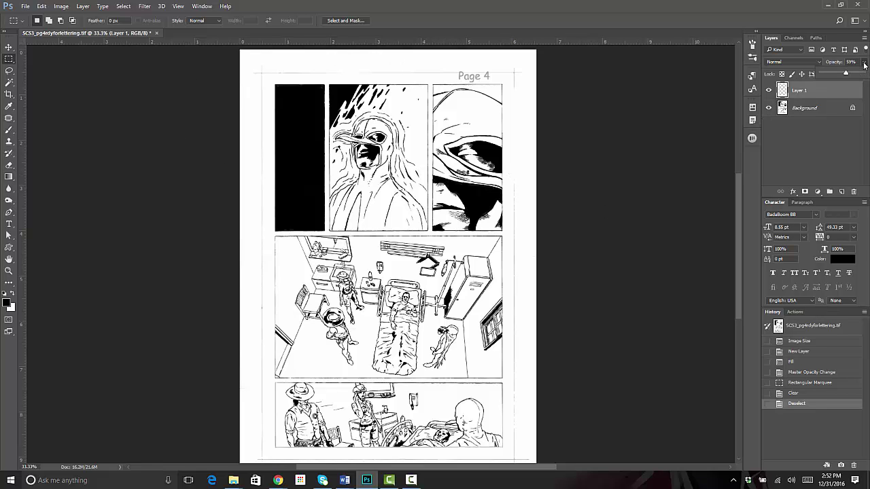
left_click_drag(848, 74, 863, 73)
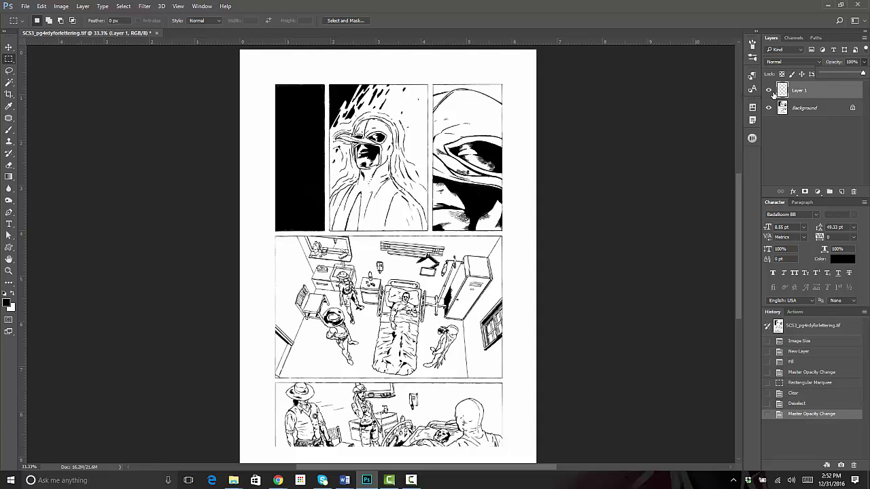
left_click_drag(864, 77, 852, 80)
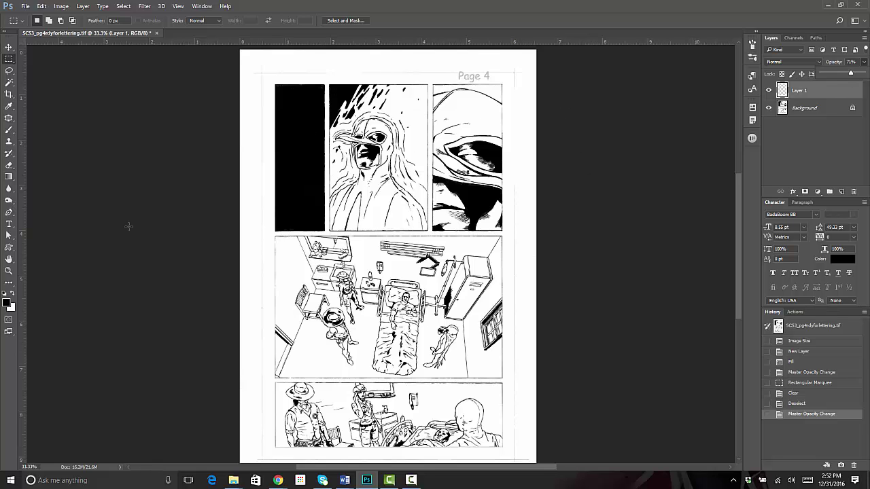
- Select the two vertical gutters between the three upper panels with rectangular marquees, the second about 0.11 by 3.35 in, added to the first
left_click(9, 270)
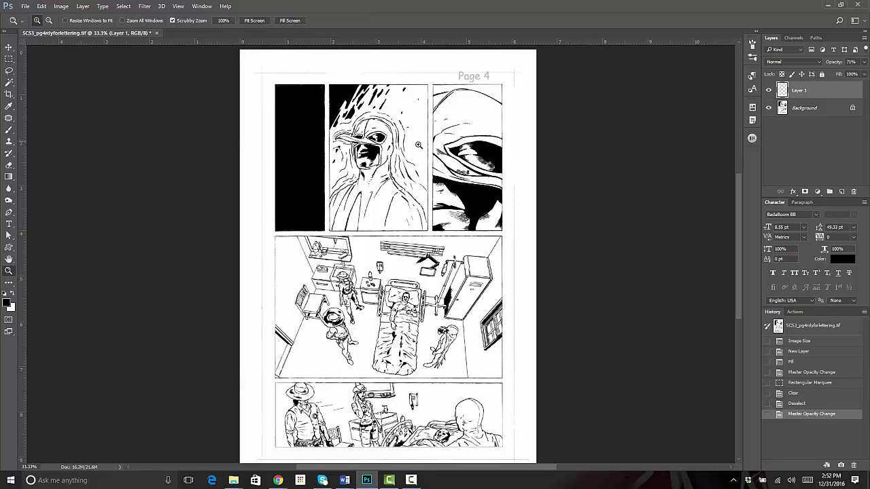
left_click(420, 145)
left_click(391, 154)
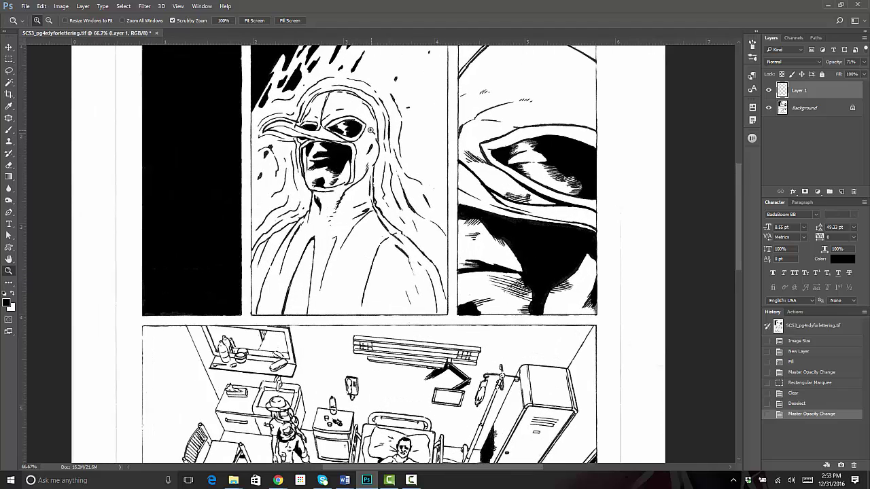
left_click_drag(367, 170, 389, 189)
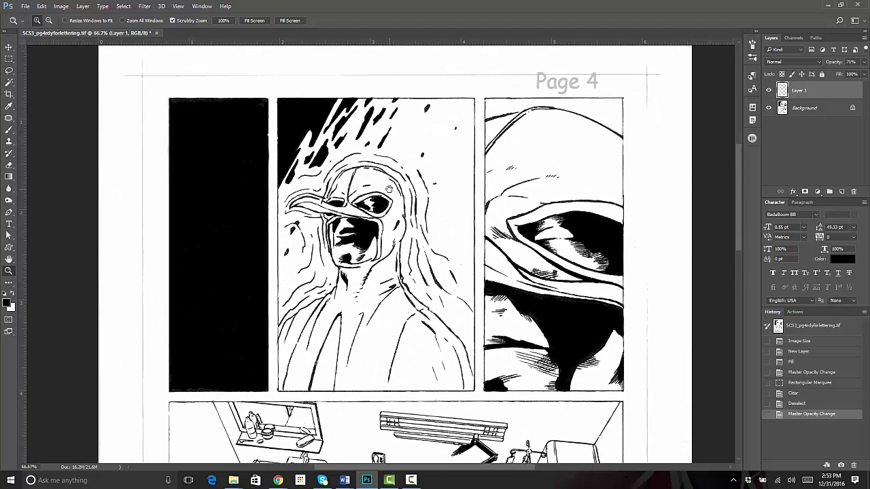
left_click(9, 60)
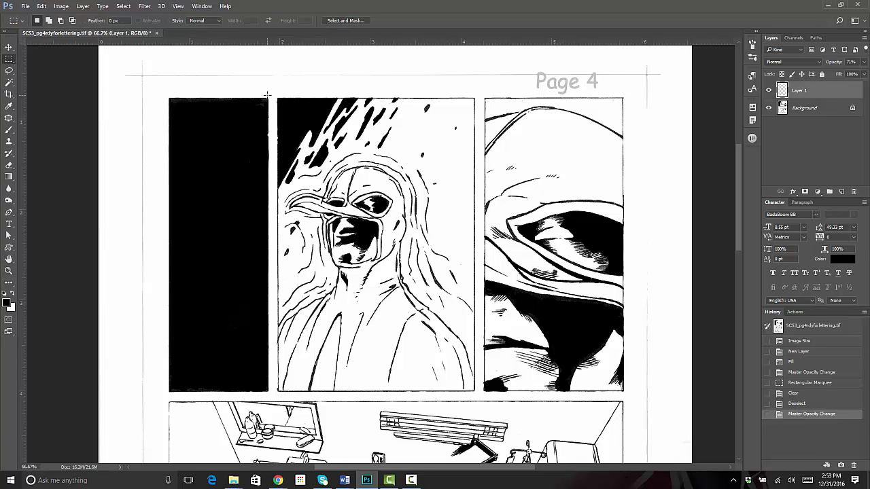
left_click_drag(269, 109, 278, 395)
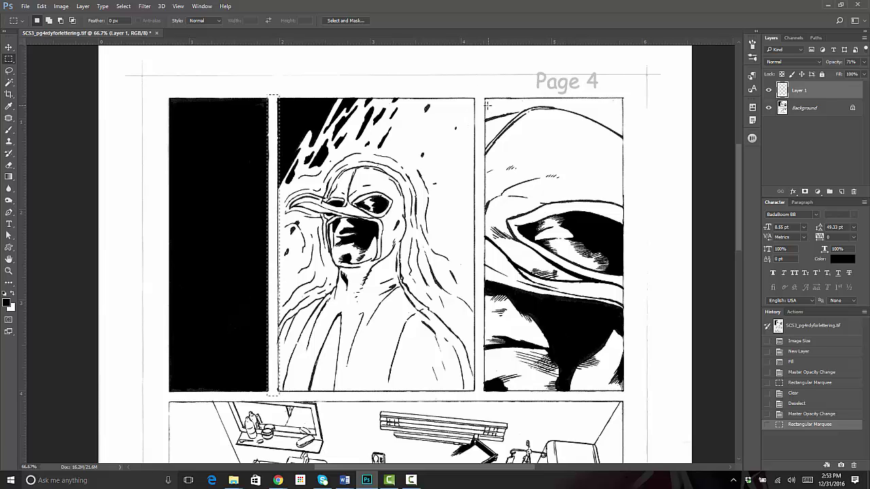
key("shift")
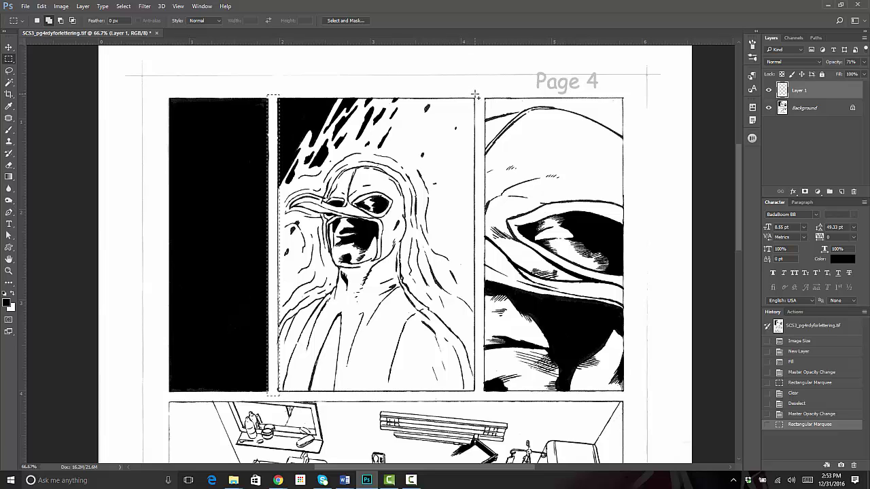
left_click_drag(475, 96, 488, 398)
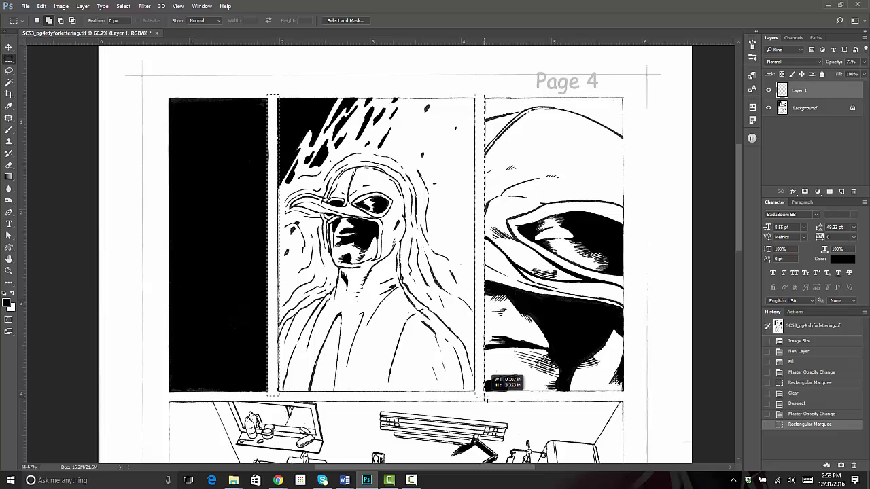
left_click_drag(486, 408, 486, 400)
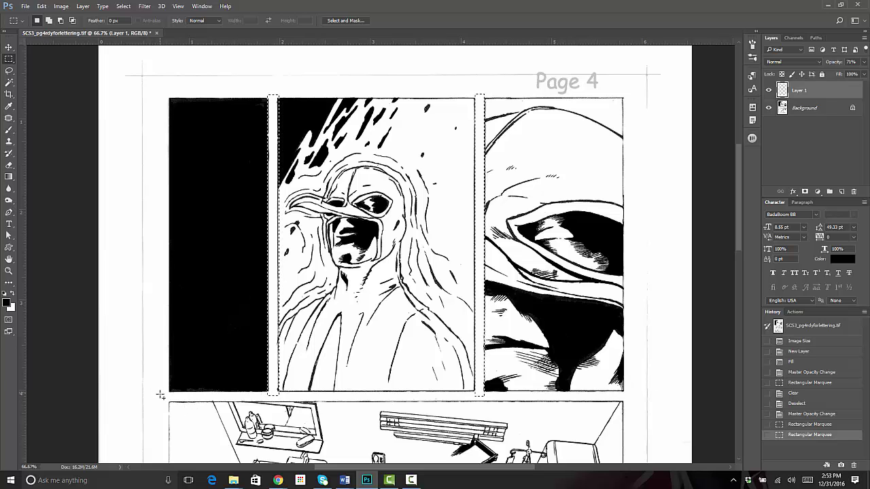
- Add the two horizontal gutters, above and below the wide hospital-room panel, to the selection, extending slightly past the panel edges
key("shift")
left_click_drag(164, 393, 639, 403)
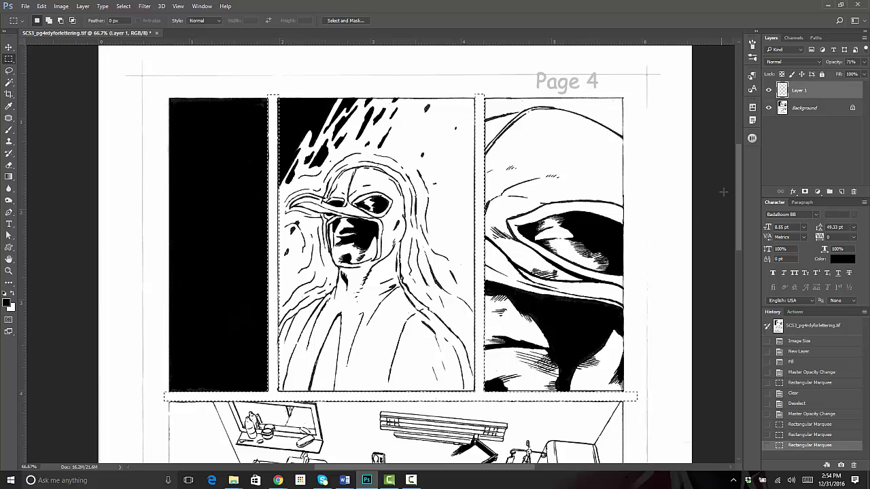
left_click_drag(738, 178, 746, 286)
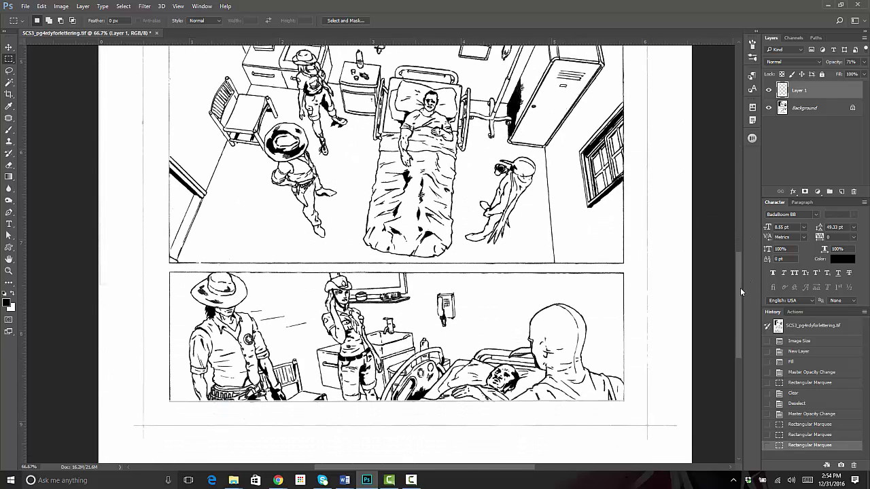
key("shift")
left_click_drag(165, 264, 634, 272)
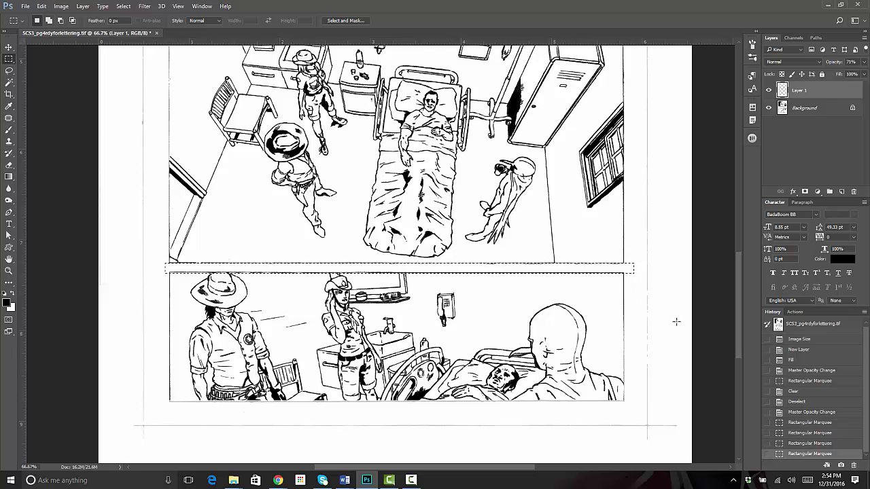
- Fill the selected gutters on the white layer with white in Normal mode at 100% opacity, and deselect
key("ctrl+minus")
key("ctrl+minus")
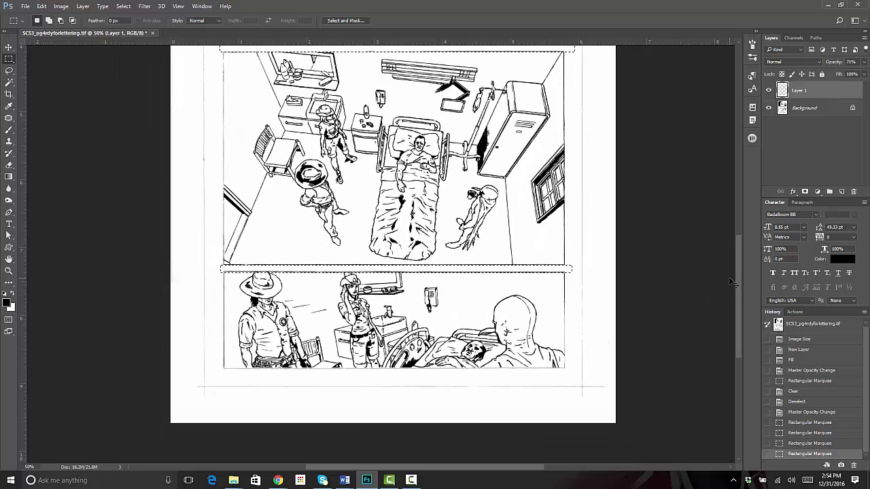
left_click_drag(738, 262, 735, 230)
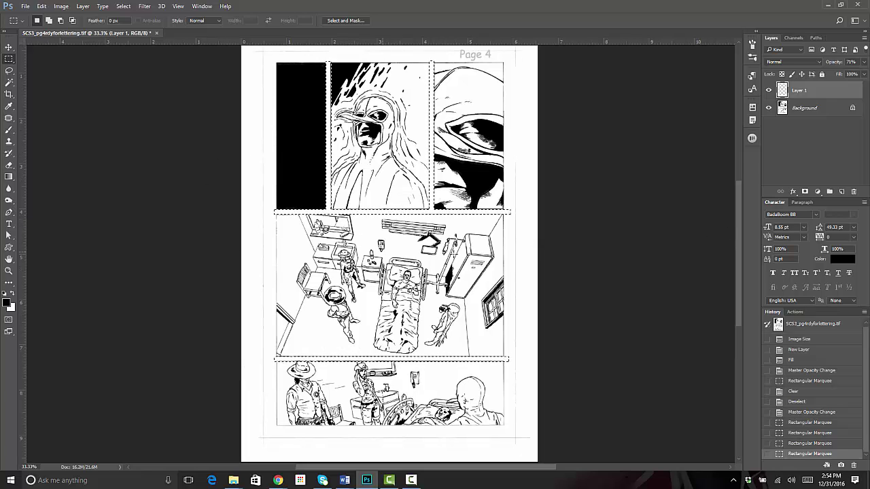
left_click(42, 6)
left_click(58, 145)
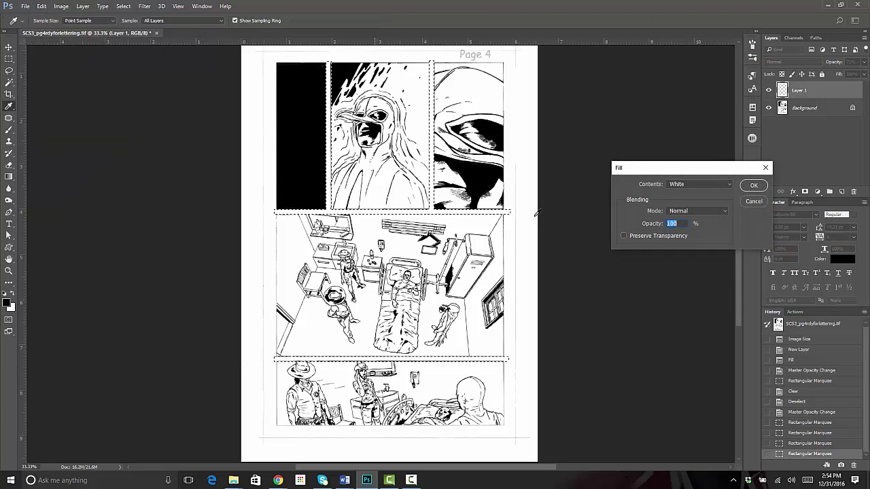
left_click(752, 185)
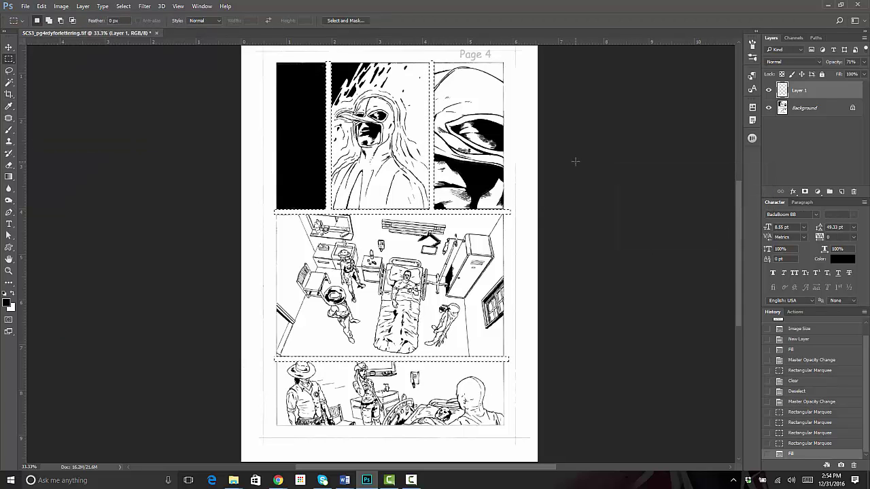
key("ctrl+d")
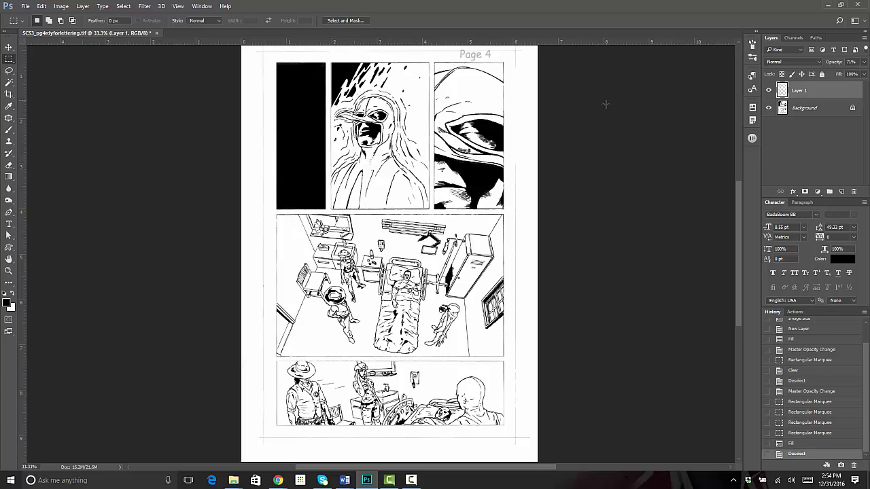
- Set the white border layer's opacity to 100%
left_click(863, 62)
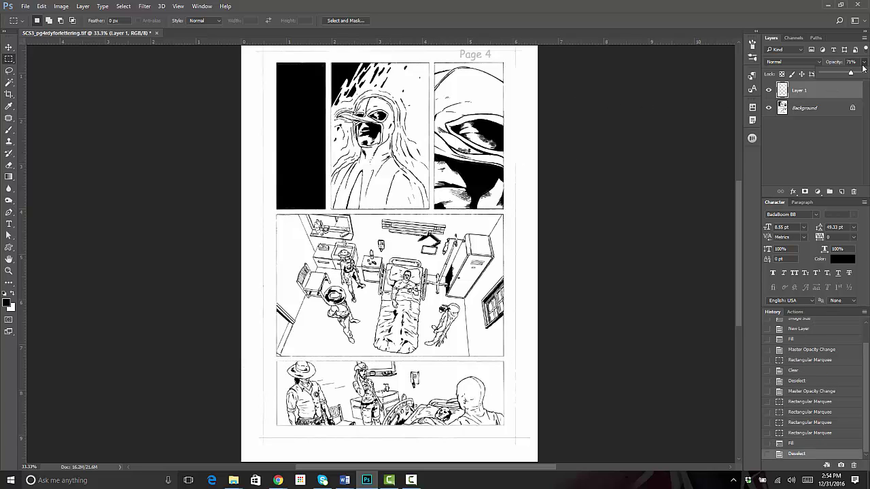
left_click_drag(851, 75, 863, 73)
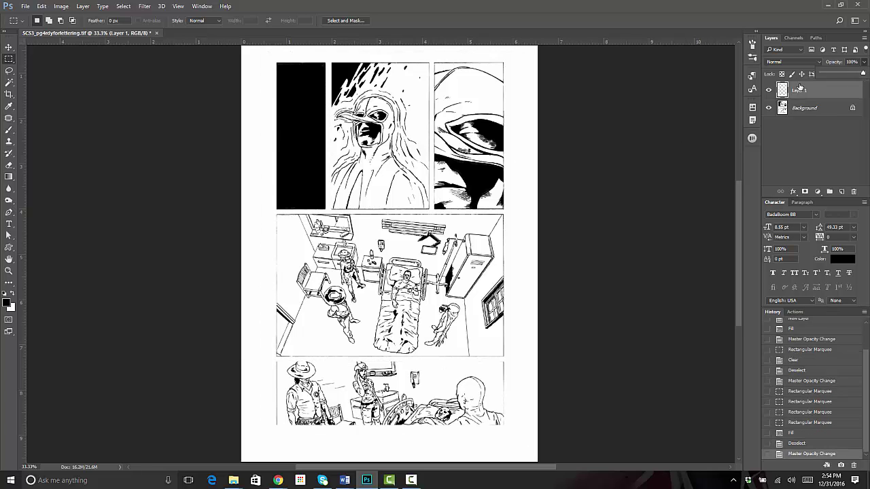
left_click(833, 63)
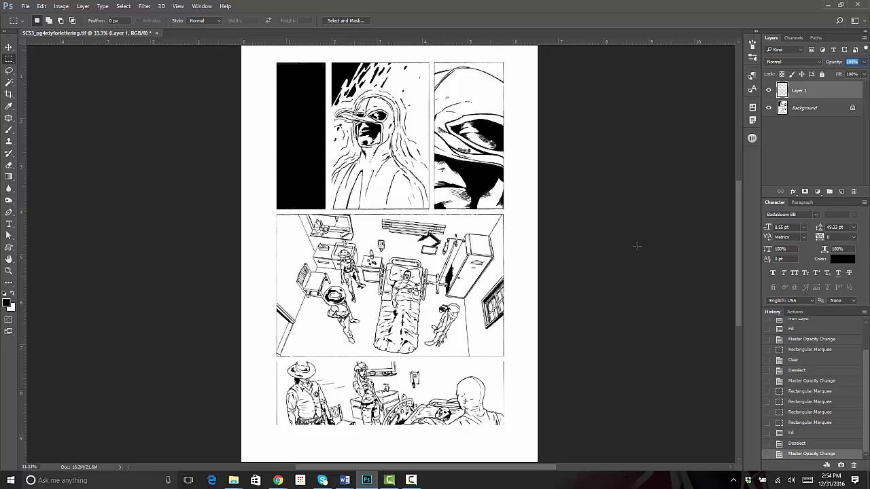
- Compare the page with the white border layer hidden and shown, and examine the panel edges and gutters up close
left_click(769, 90)
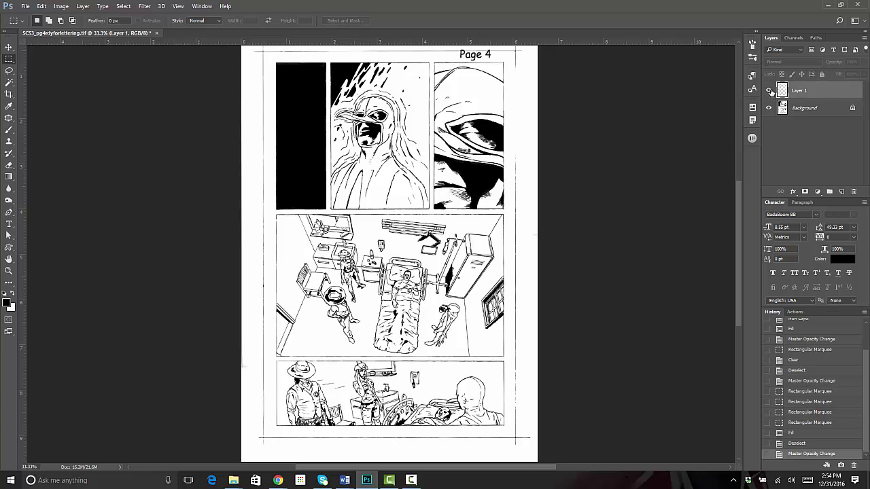
left_click(769, 90)
left_click(769, 90)
left_click(769, 91)
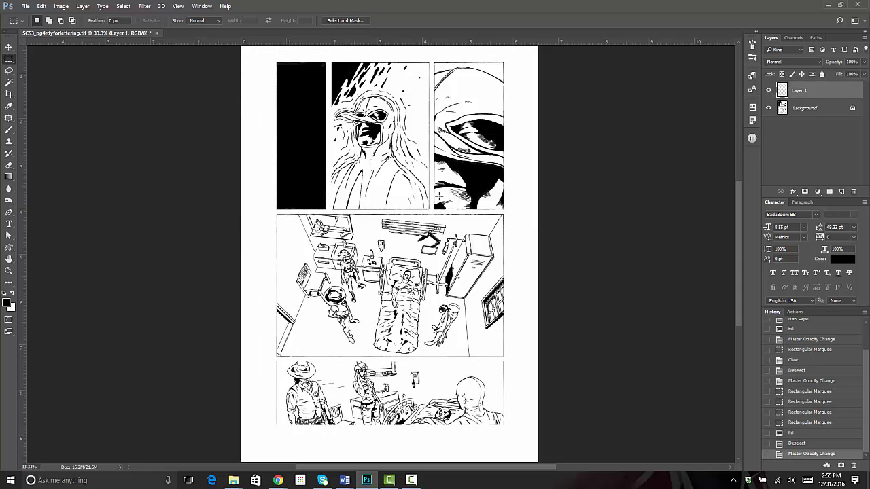
key("z")
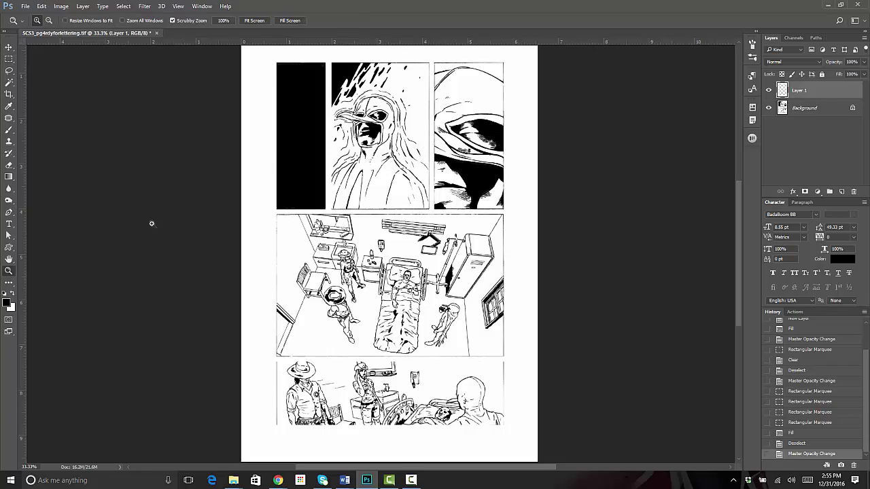
left_click(331, 76)
left_click_drag(332, 76, 297, 141)
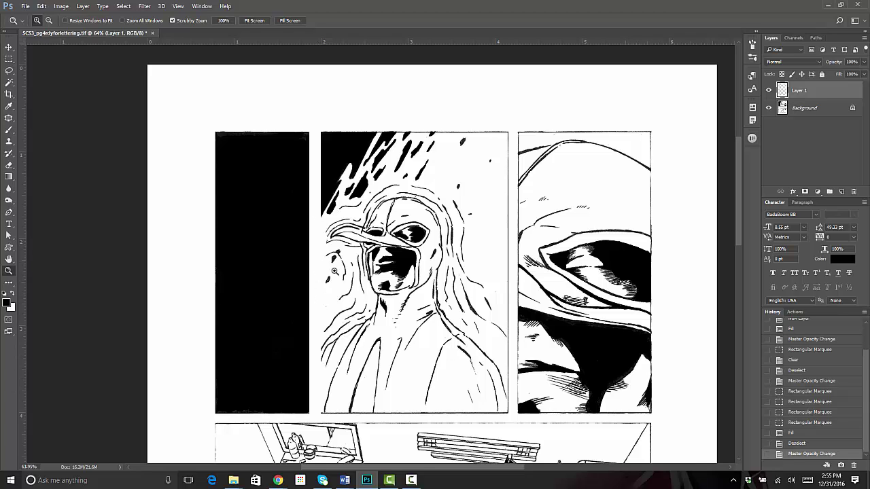
right_click(333, 291)
left_click(327, 245)
left_click_drag(737, 171, 743, 204)
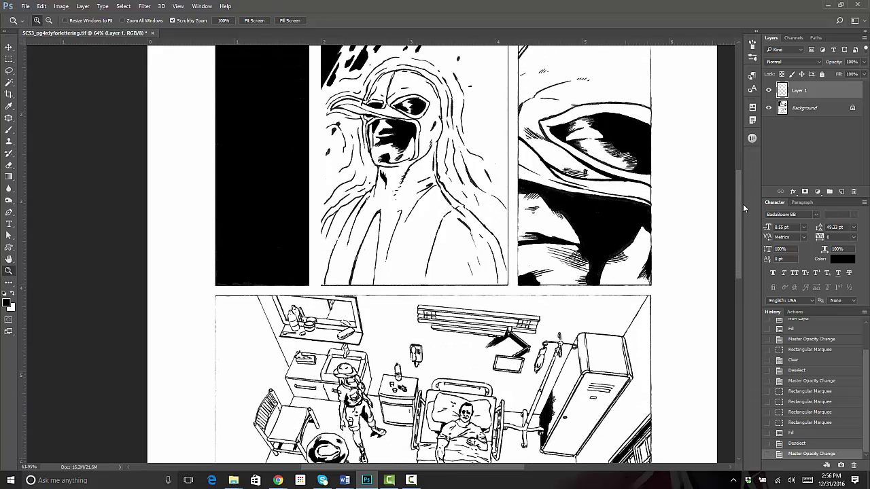
key("ctrl+minus")
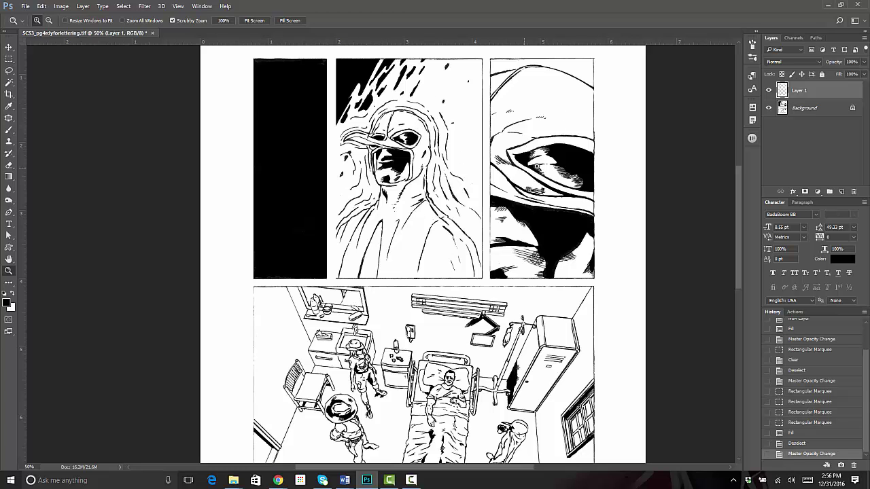
- Start a black Stroke layer style on the white border layer, trying the Center position before setting it back to Outside
left_click(103, 6)
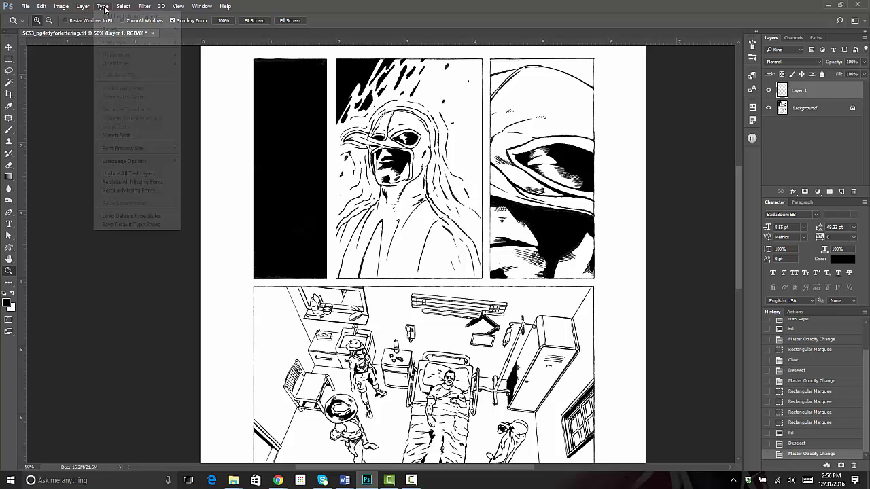
mouse_move(87, 9)
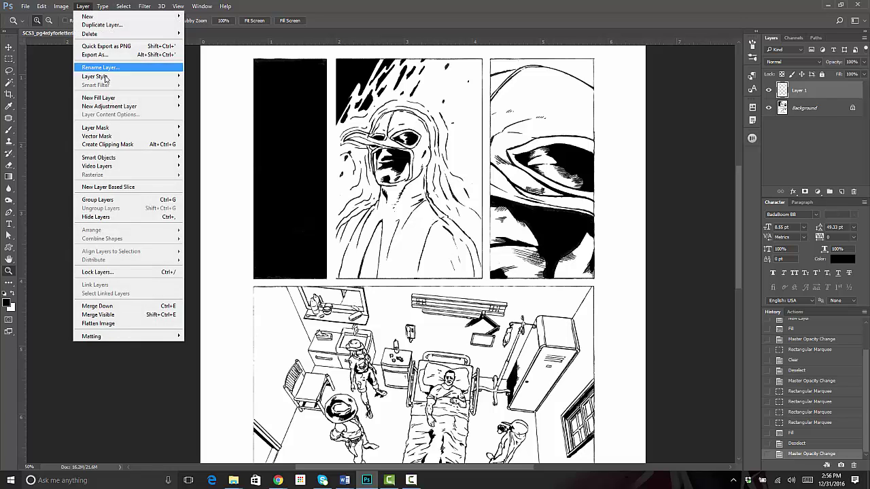
mouse_move(93, 77)
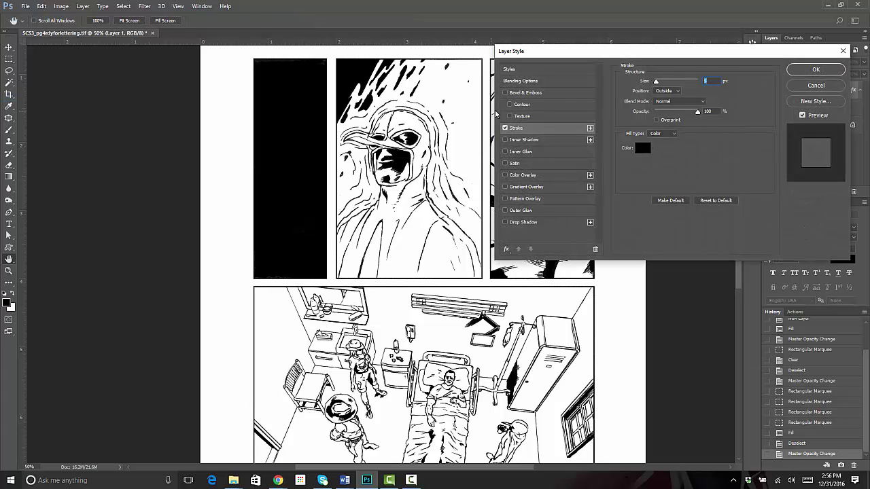
left_click(674, 93)
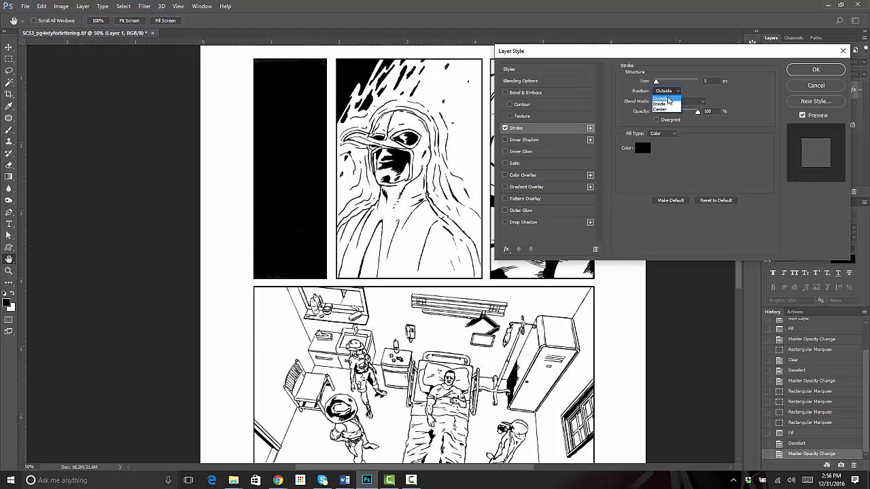
left_click(671, 109)
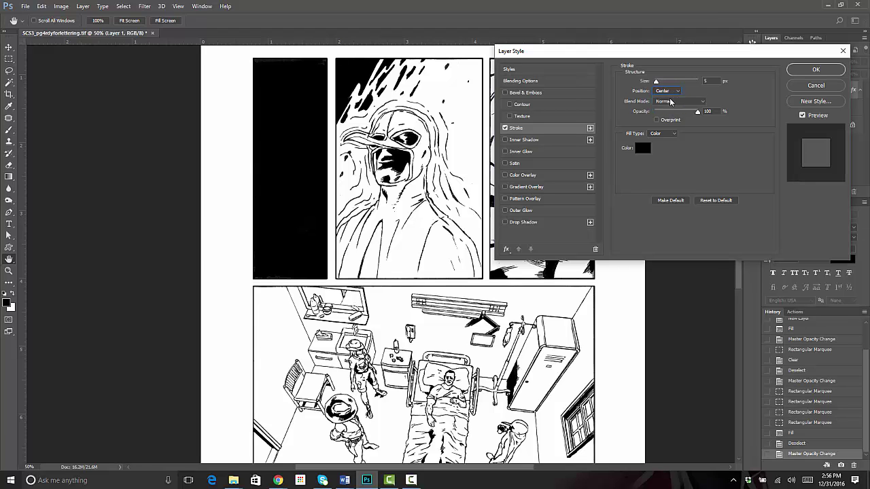
left_click(669, 93)
left_click(665, 95)
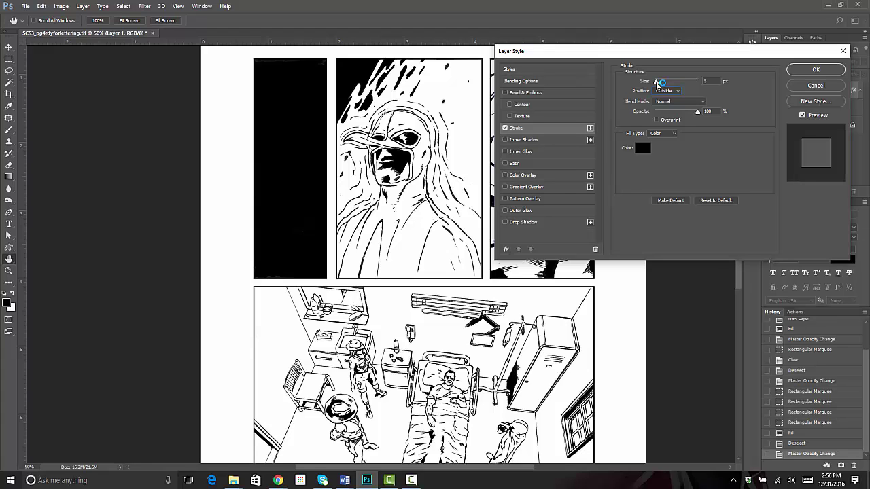
- Try a thicker 18 px stroke, then set the stroke size to 5 px and apply the style
mouse_move(656, 83)
left_mouse_down()
mouse_move(689, 84)
mouse_move(661, 90)
left_mouse_up()
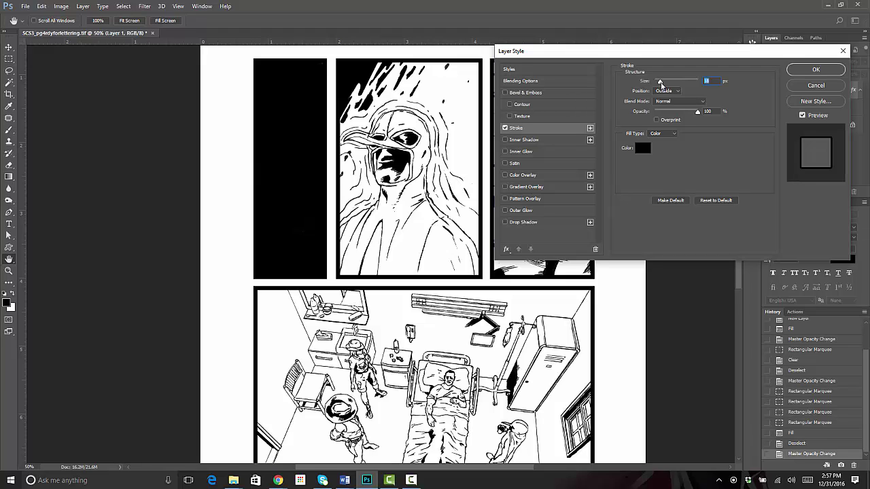
left_click_drag(661, 84, 655, 84)
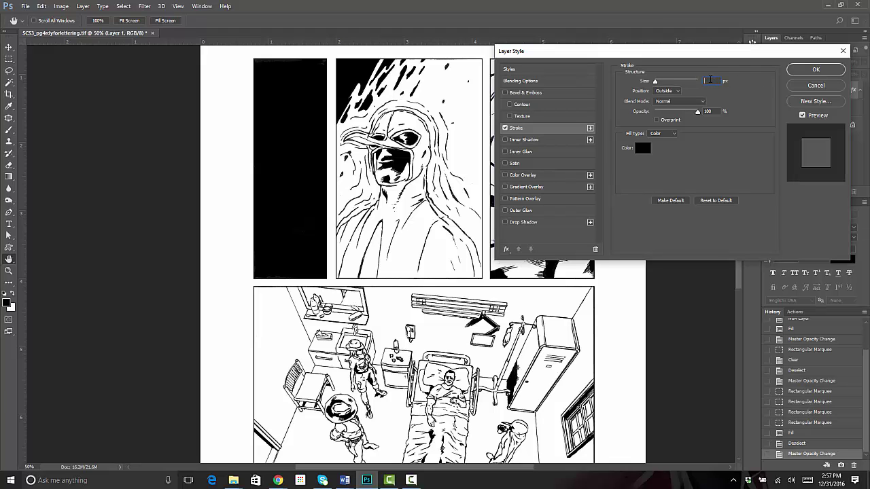
double_click(710, 79)
type("1")
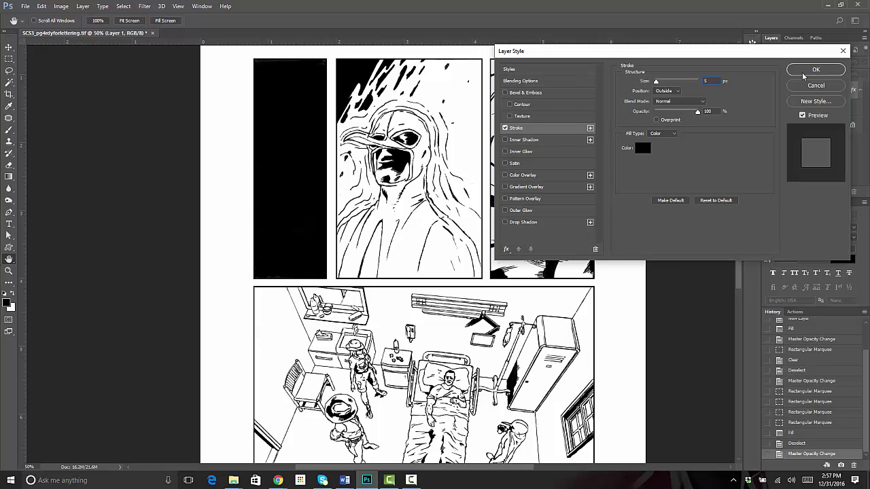
left_click(825, 73)
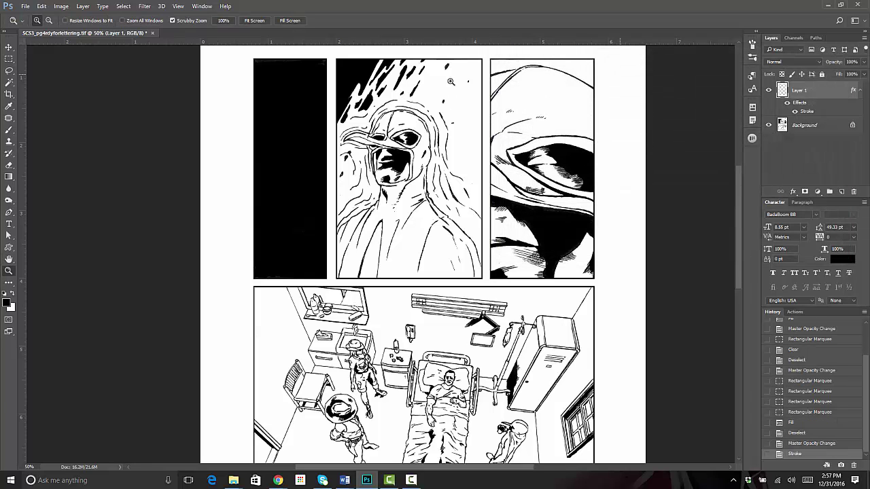
- Reopen the Stroke style of the white border layer and try the Inside position on the panel corners at the gutter
left_click_drag(485, 66, 551, 89)
left_click_drag(551, 131, 443, 276)
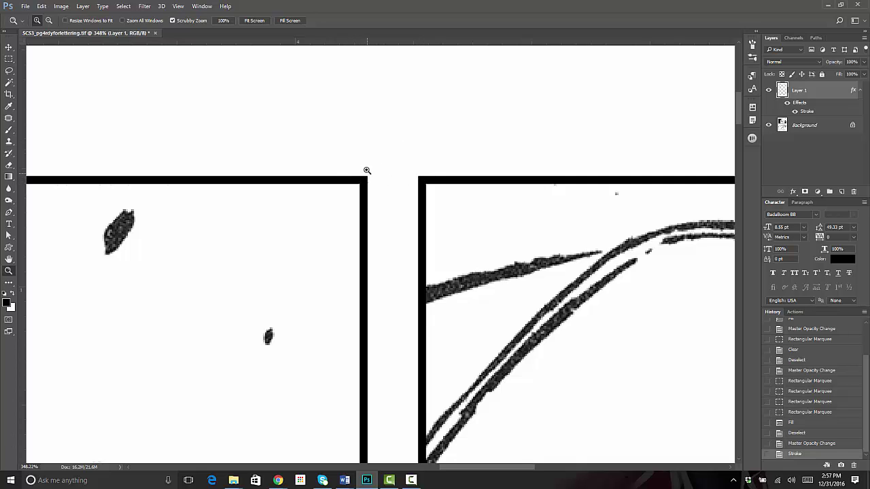
left_click(103, 8)
left_click(104, 7)
left_click(178, 6)
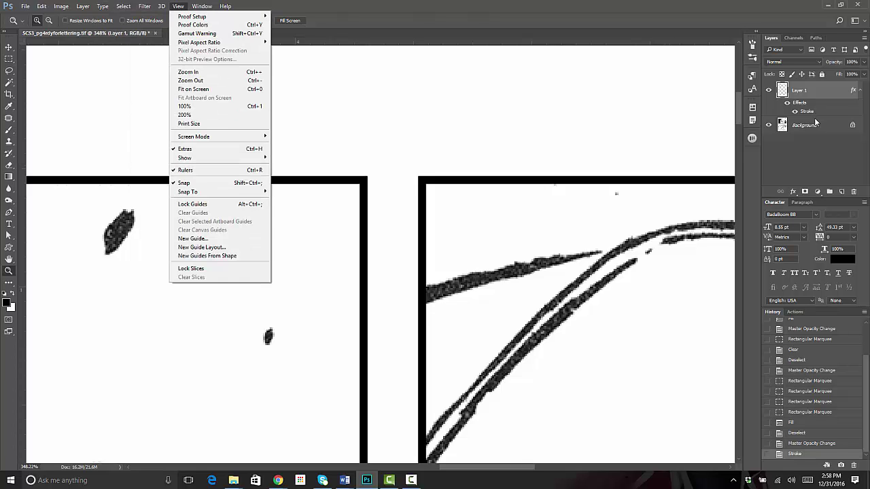
left_click(817, 117)
double_click(816, 113)
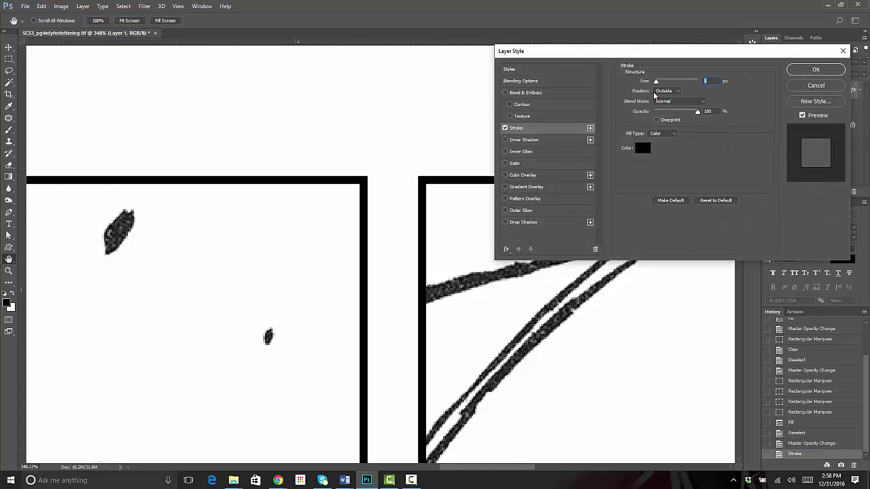
left_click(674, 92)
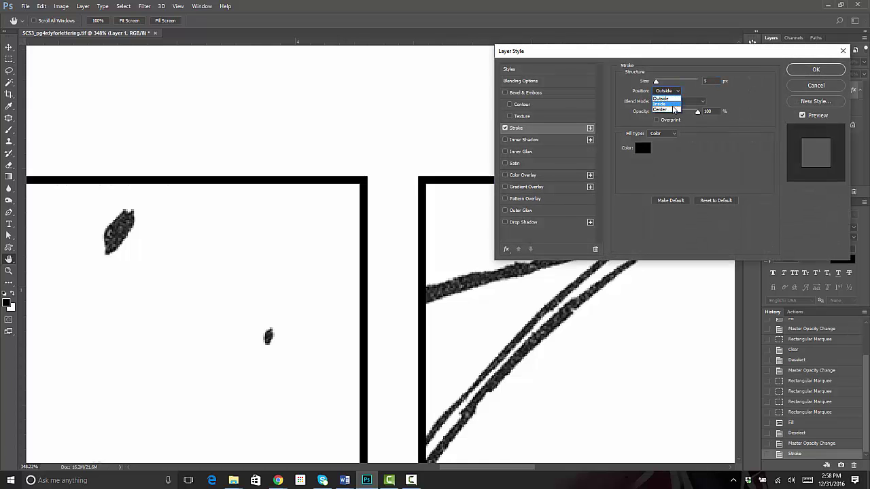
left_click(668, 104)
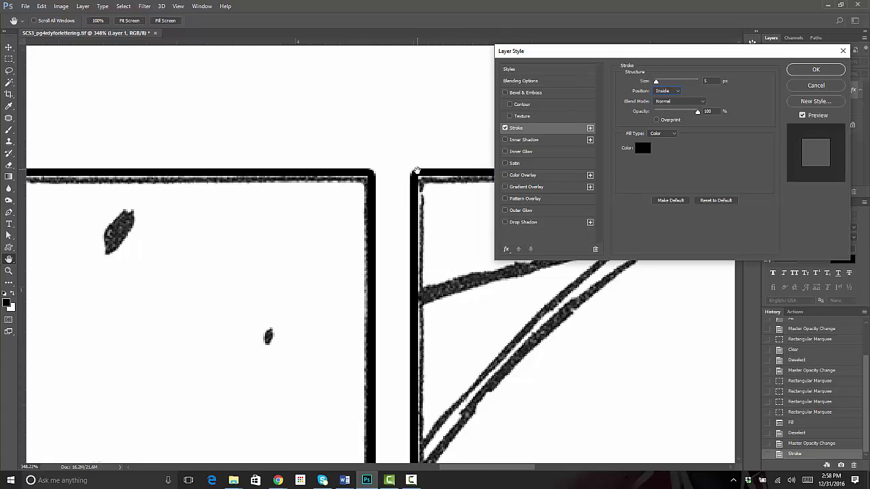
- Try the Center position for the border layer's stroke, then set it back to Outside and apply the style
left_click(670, 91)
left_click(670, 110)
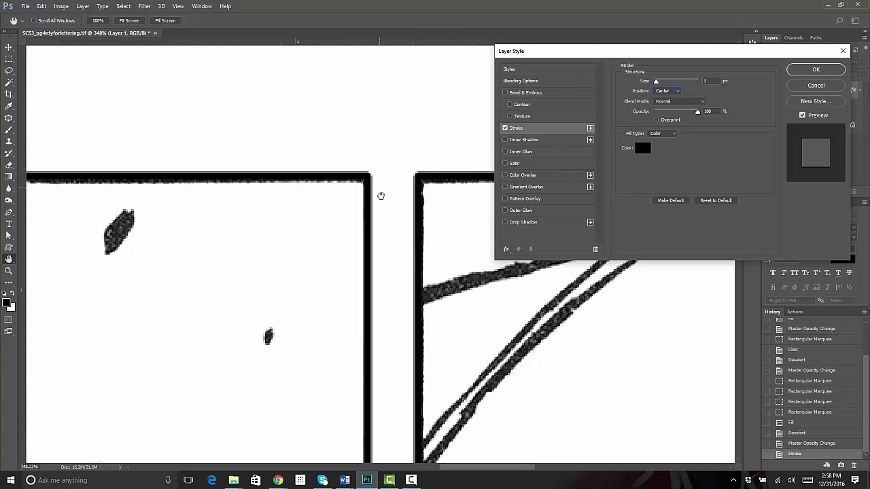
left_click(673, 91)
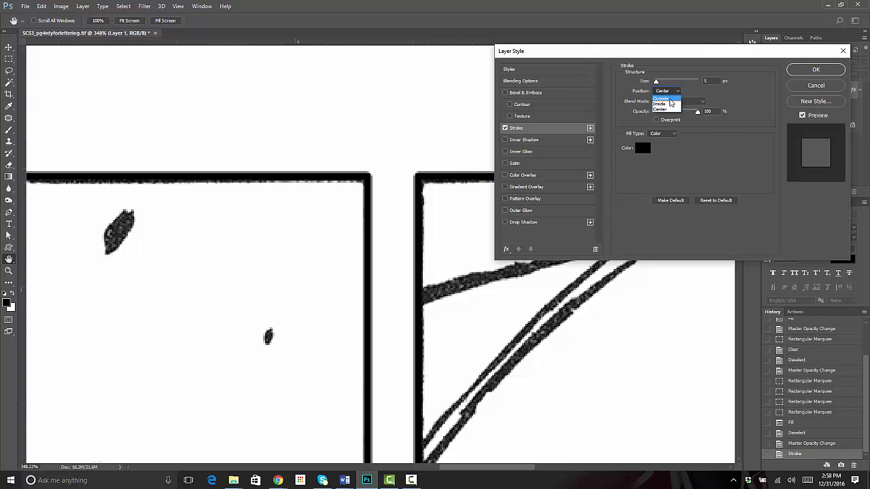
left_click(668, 92)
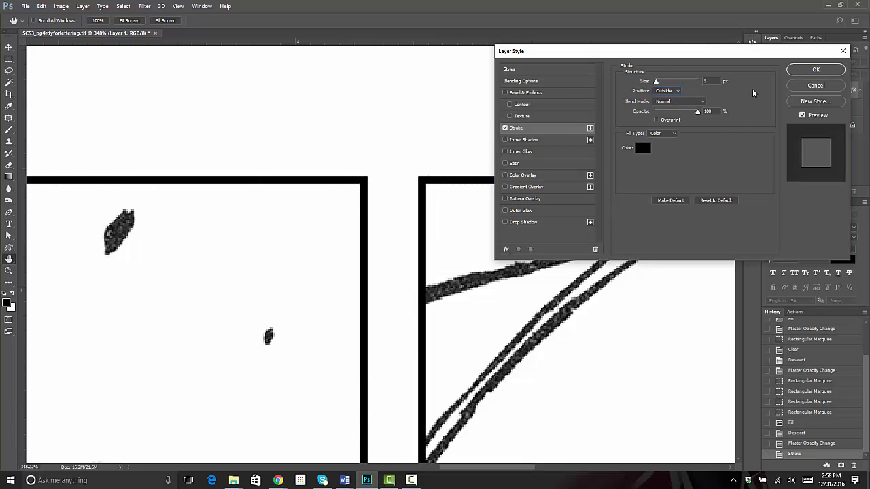
left_click(808, 70)
- Fill a rectangular strip over the left half of the top row's third panel with white at 100% opacity, then deselect
key("z")
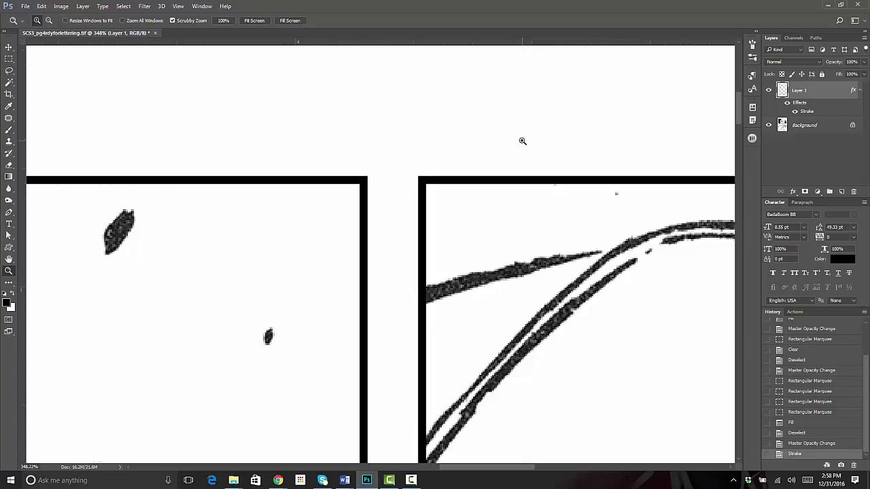
left_click(523, 141, "alt")
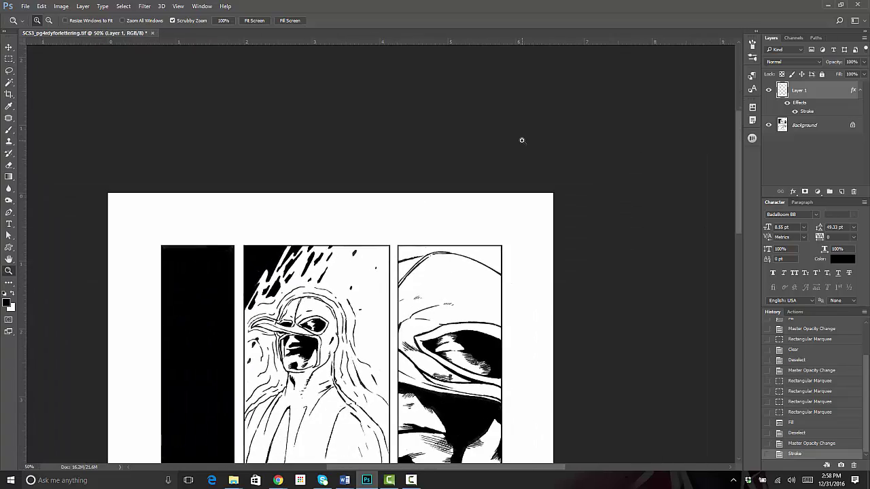
left_click(522, 140, "alt")
left_click(522, 140, "alt")
left_click(521, 140)
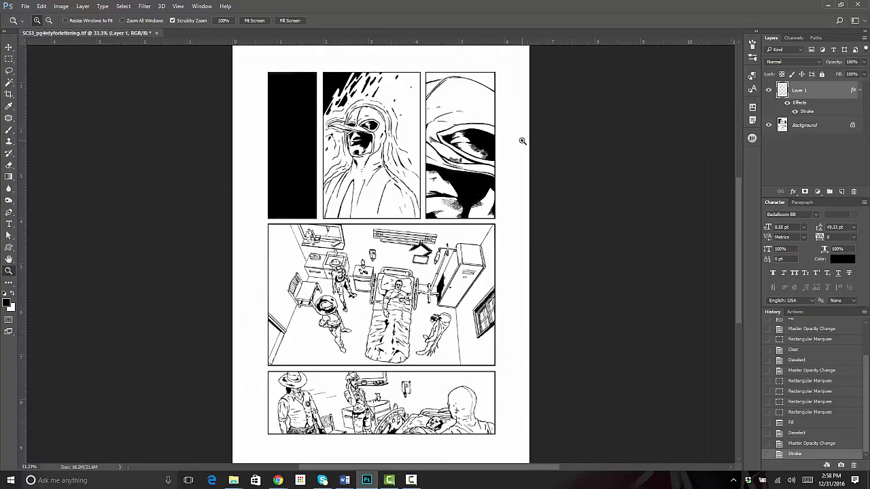
left_click(522, 140)
left_click(522, 140, "alt")
left_click(9, 59)
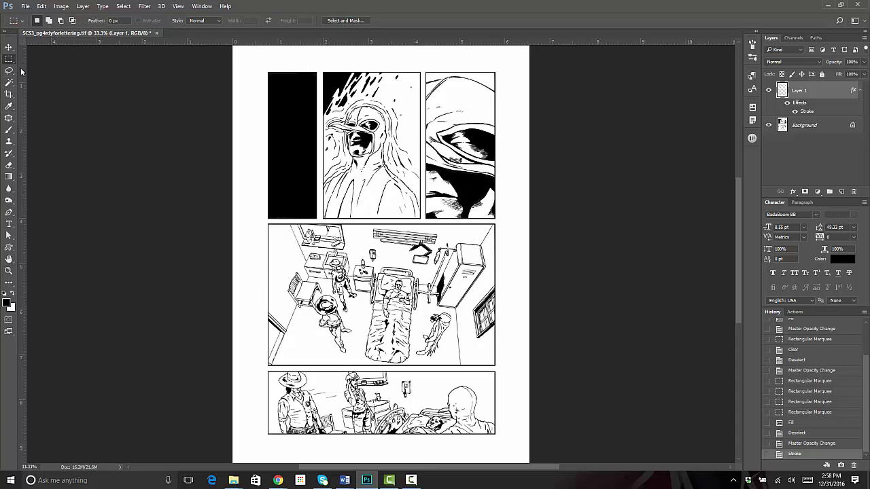
mouse_move(422, 65)
left_mouse_down()
mouse_move(451, 208)
mouse_move(462, 222)
left_mouse_up()
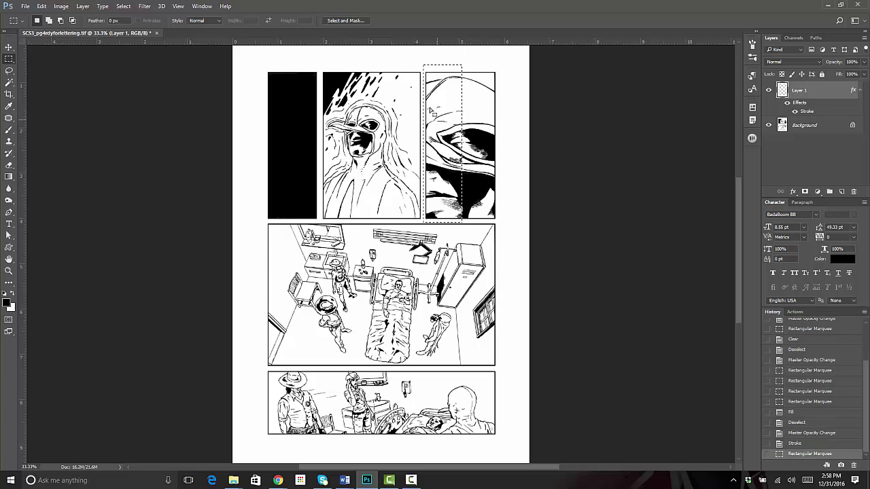
left_click(43, 6)
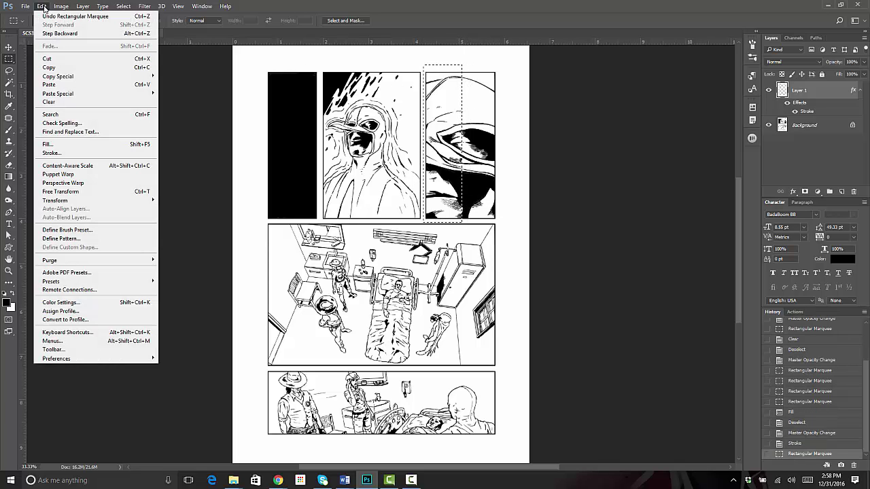
left_click(49, 144)
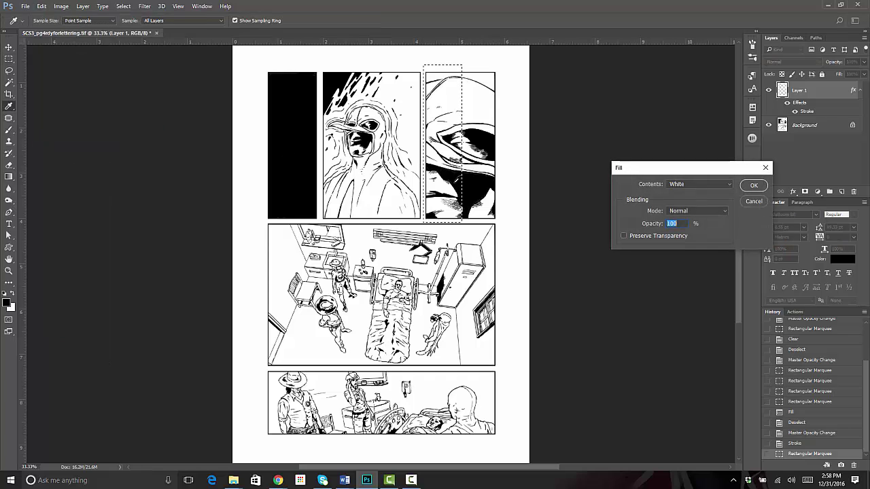
left_click(753, 186)
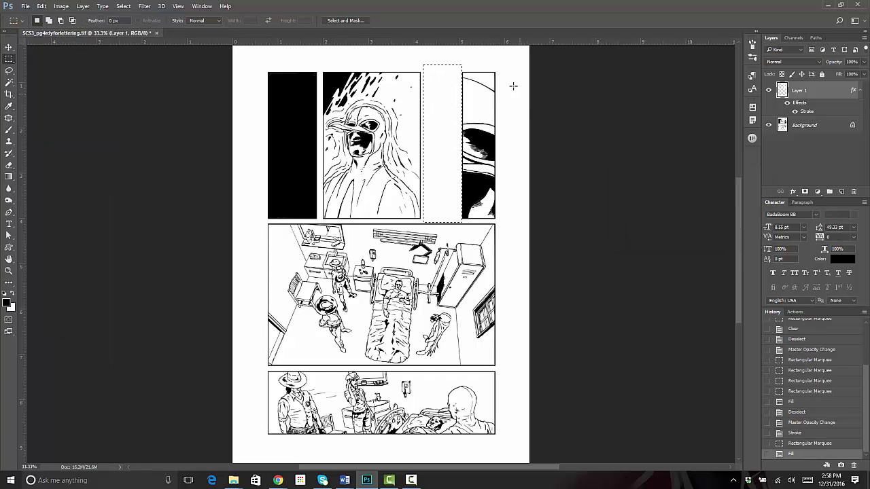
key("ctrl+d")
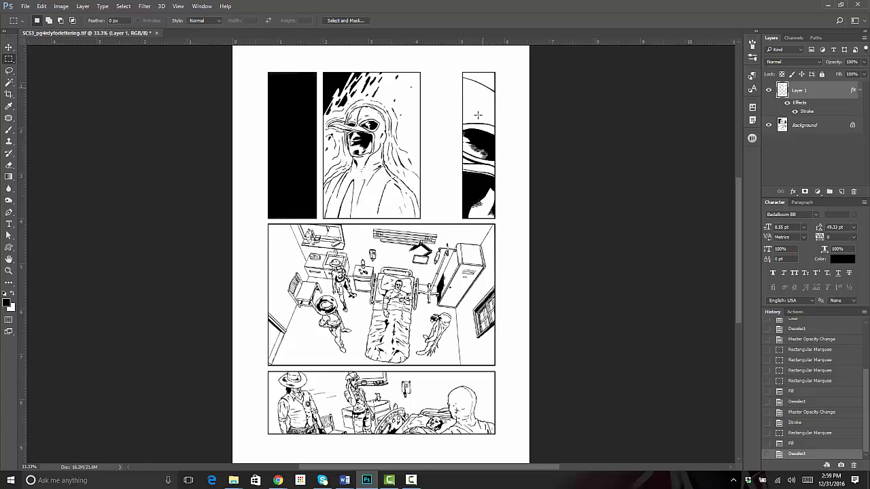
- Select the third panel's remaining opening with the Magic Wand, then nudge the selection left and clear the white beneath it twice
left_click(9, 83)
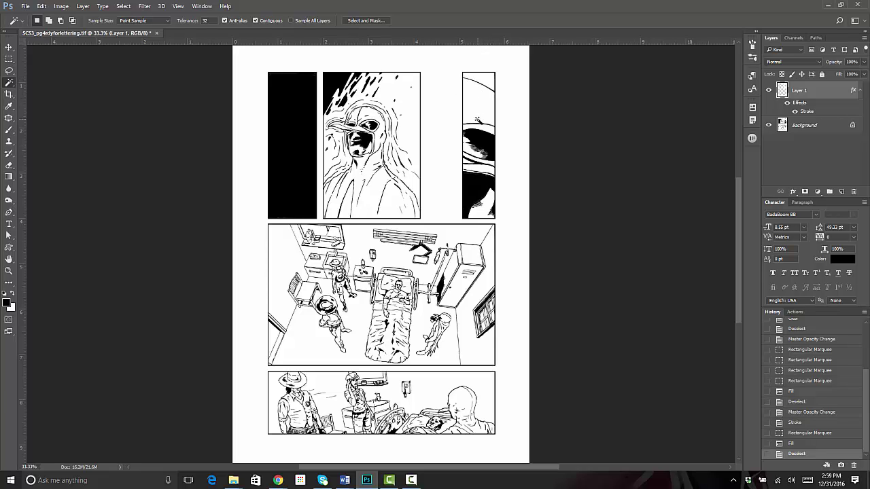
left_click(480, 102)
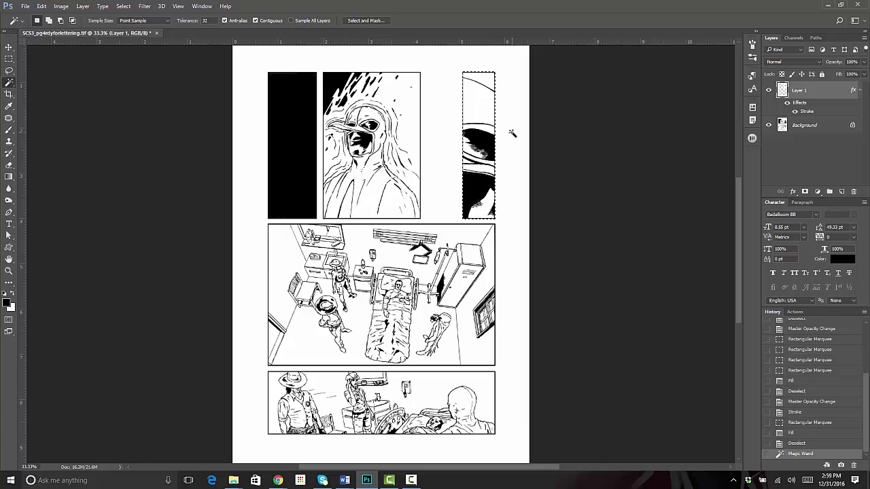
key("Left")
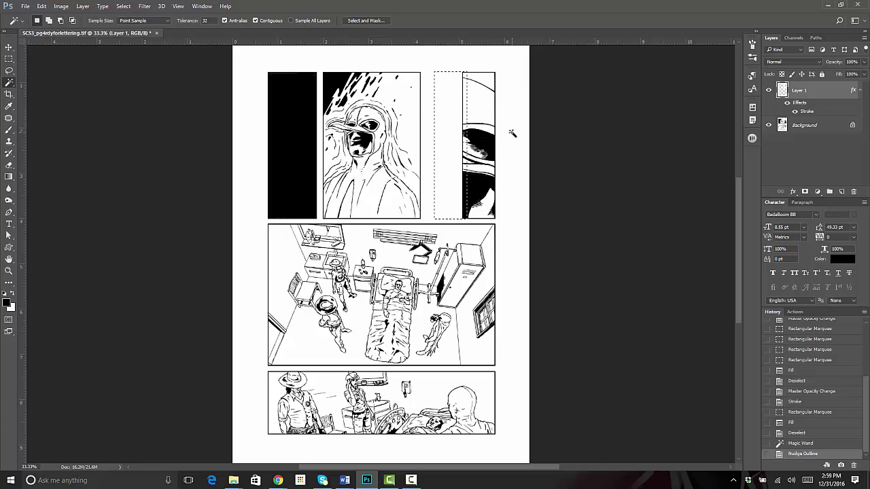
key("Left")
key("Left")
key("Left")
key("Left")
key("Left")
key("Left")
key("Right")
key("Delete")
key("Left")
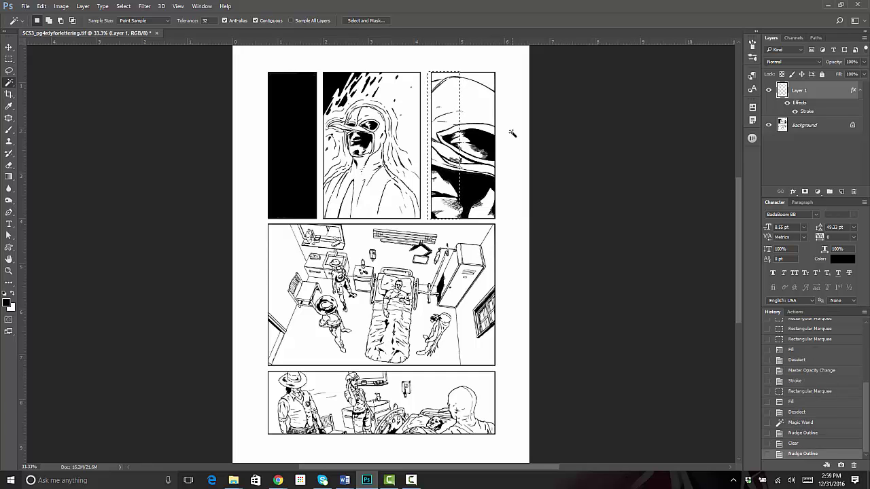
key("Delete")
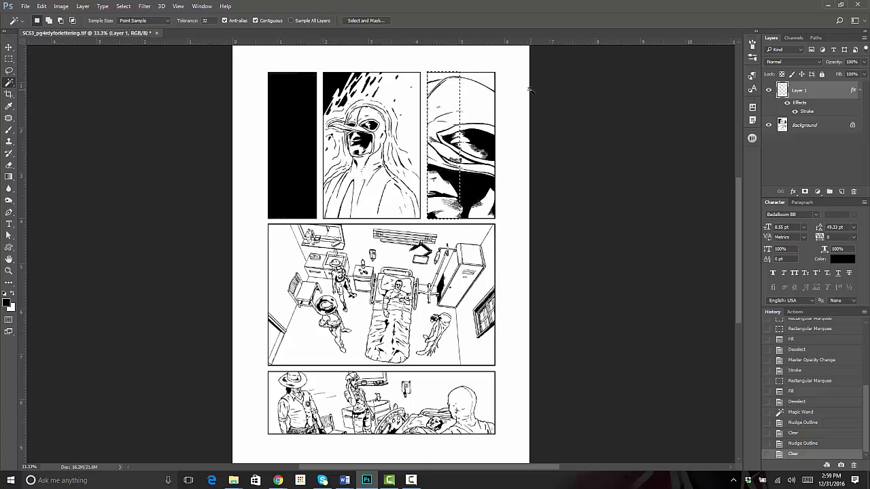
- Try extending the third panel's opening further left with another nudge and clear, then step back in the history to before that clear
key("Left")
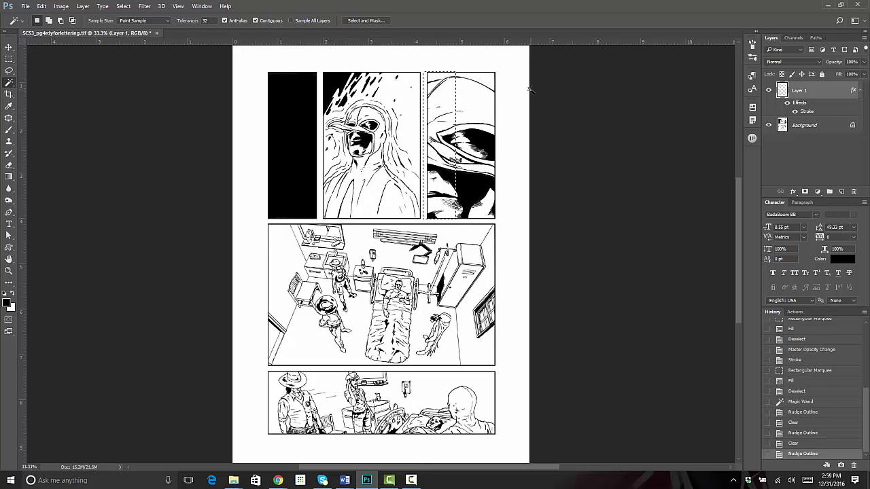
key("Delete")
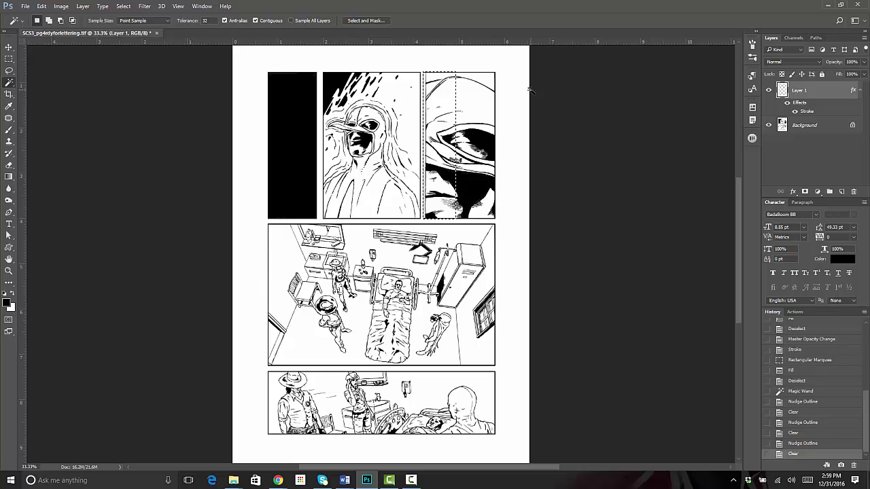
key("Left")
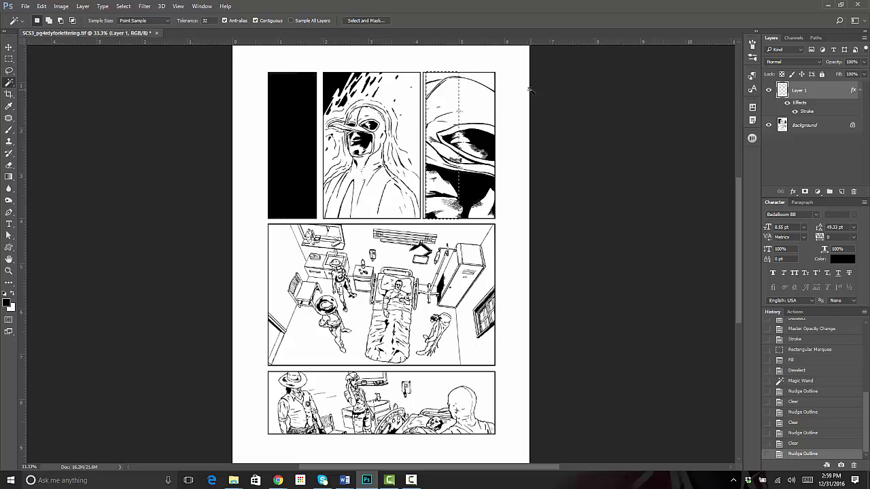
key("Delete")
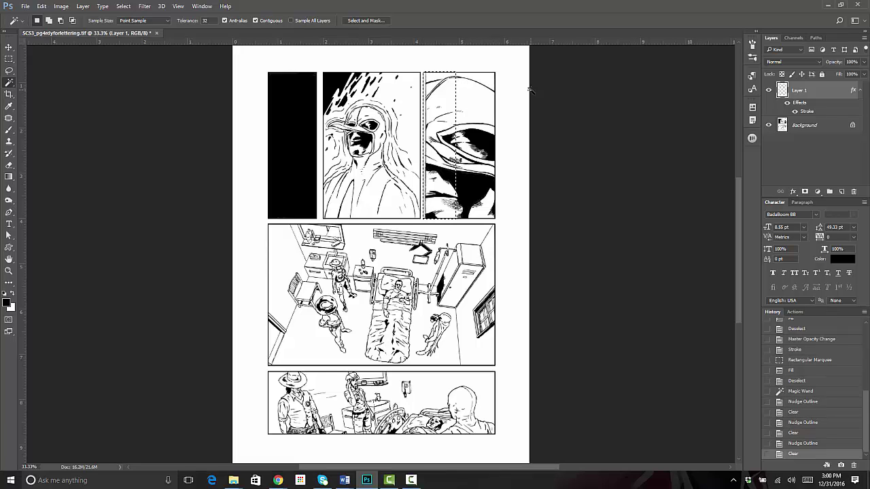
key("Right")
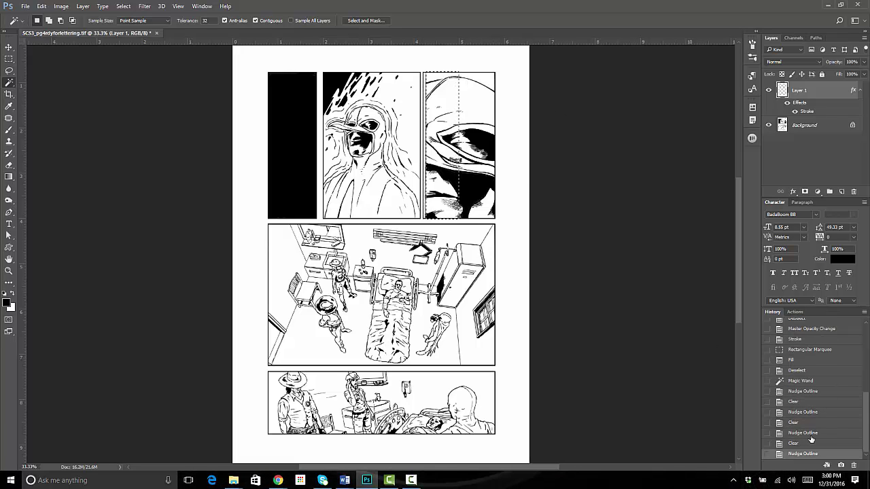
left_click(809, 443)
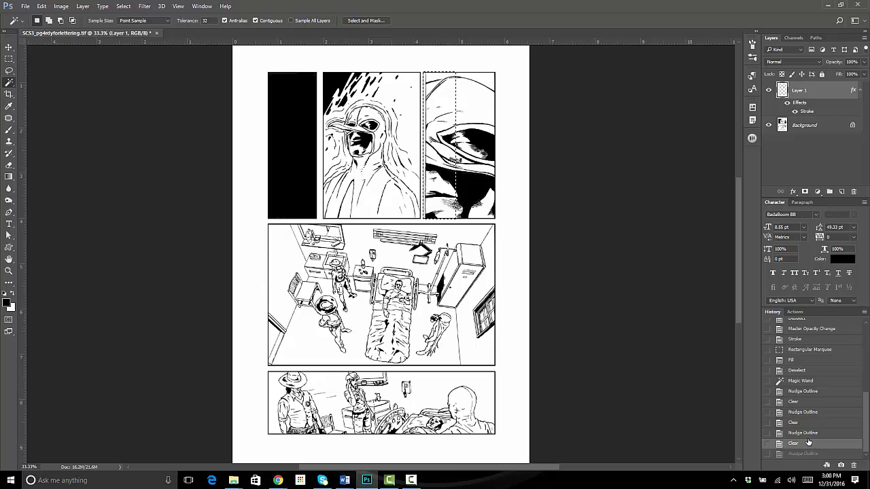
left_click(807, 433)
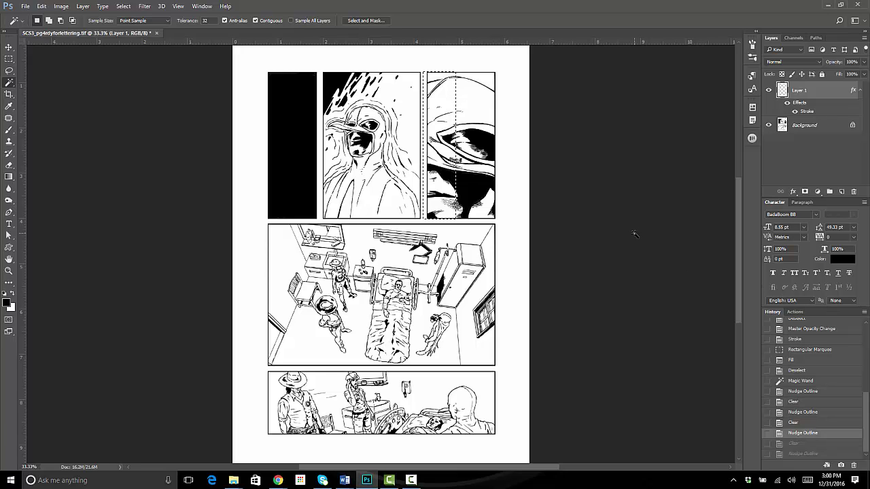
- Nudge the selection slightly right, clear the white beneath it to restore the third panel's left edge, and deselect
key("Right")
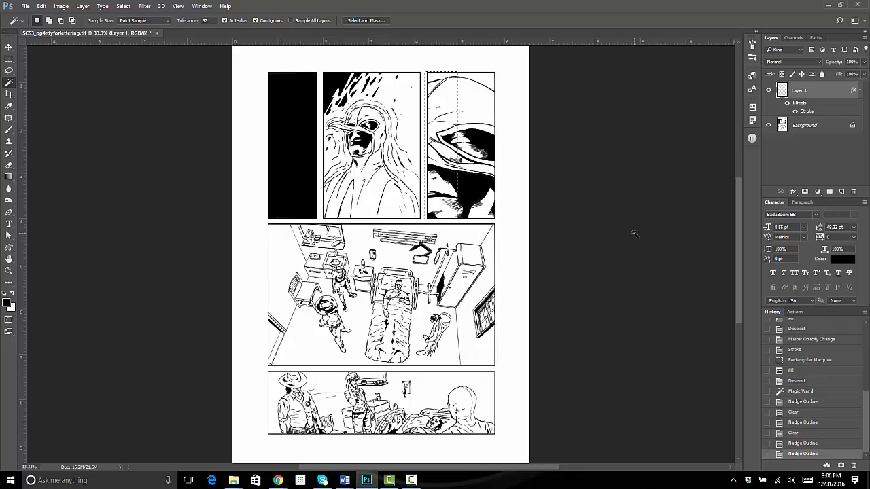
key("Delete")
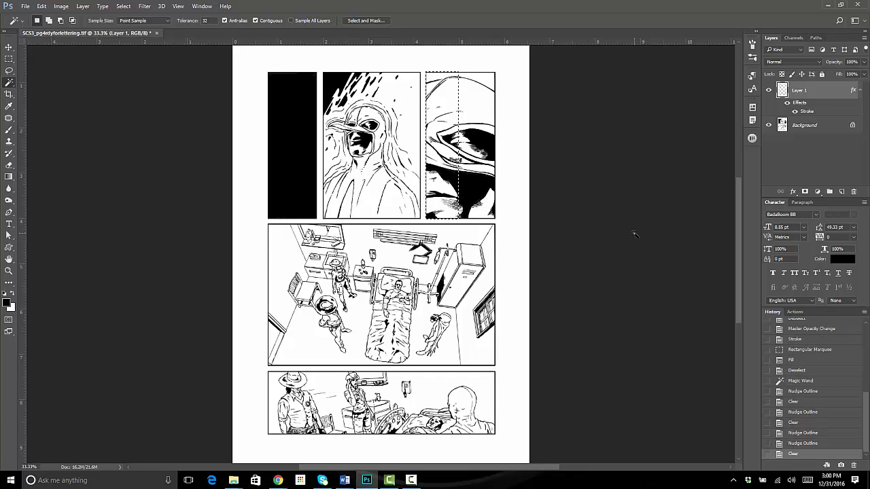
key("ctrl+d")
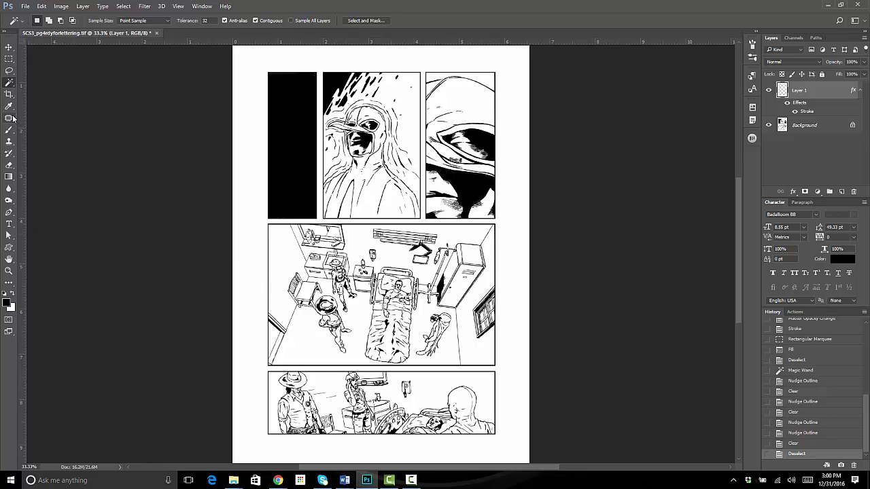
- Try splitting the middle panel by filling a narrow vertical strip with white at 100% opacity on Layer 1, then deselect
left_click(10, 59)
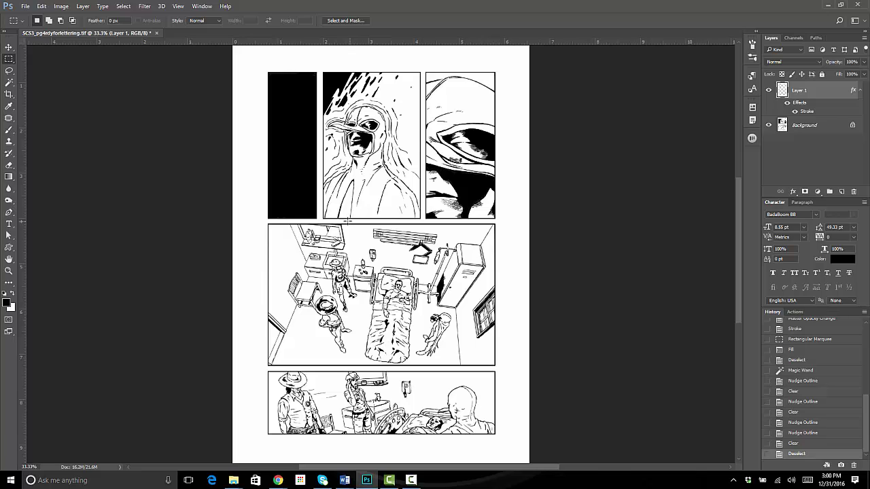
left_click_drag(348, 221, 352, 371)
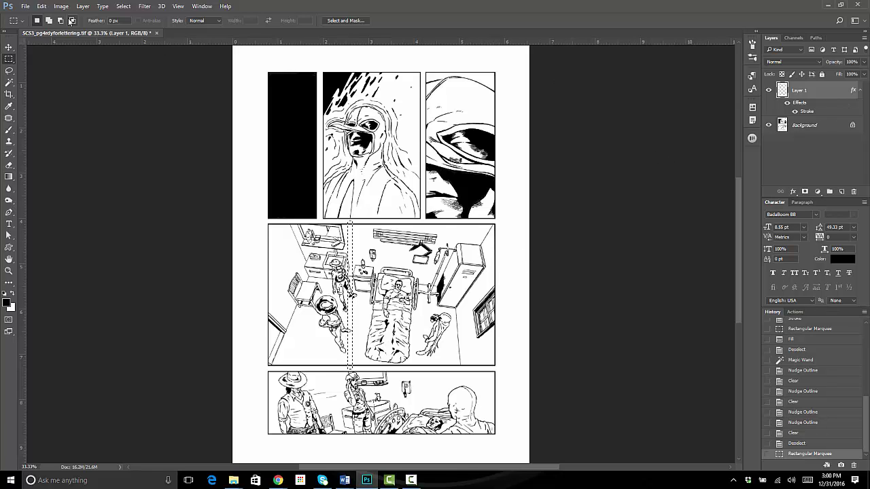
left_click(42, 6)
left_click(95, 144)
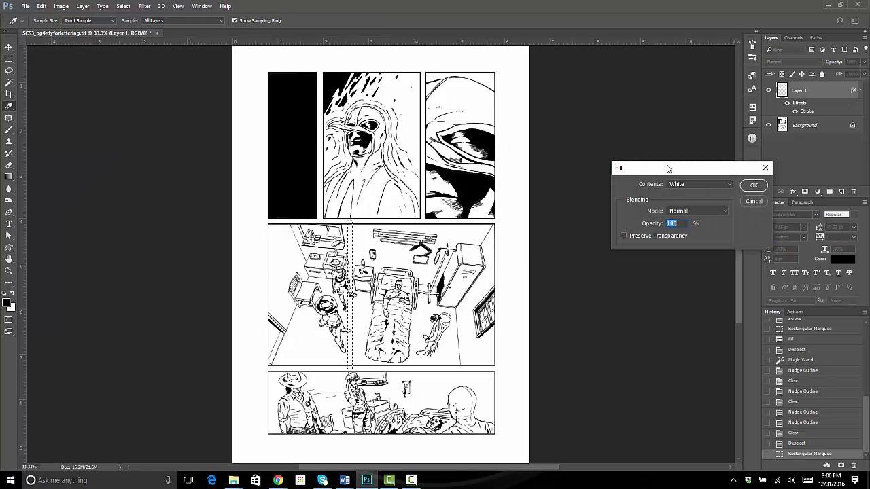
left_click(753, 185)
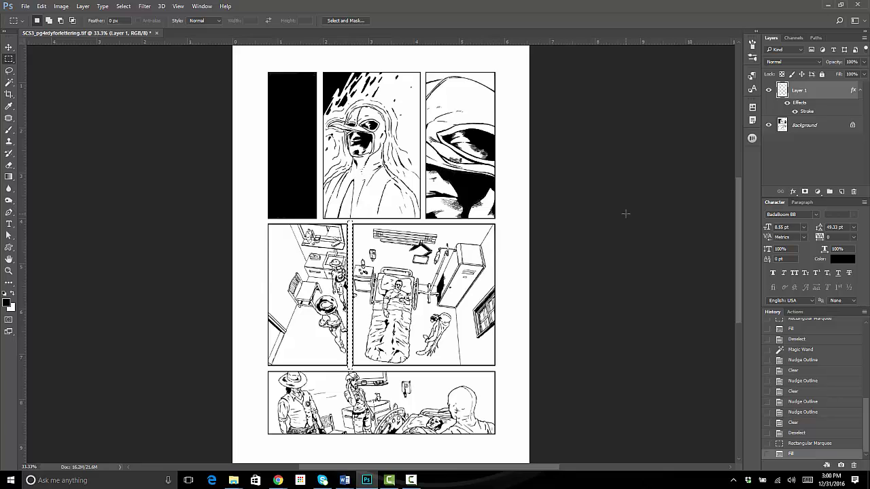
key("ctrl+d")
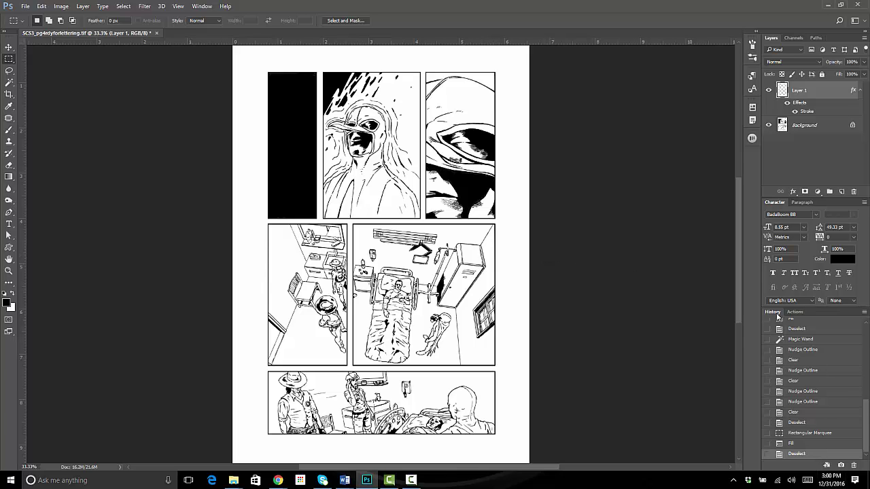
- Step back in the history to before the middle panel's white strip was filled, and clear the selection
left_click(794, 443)
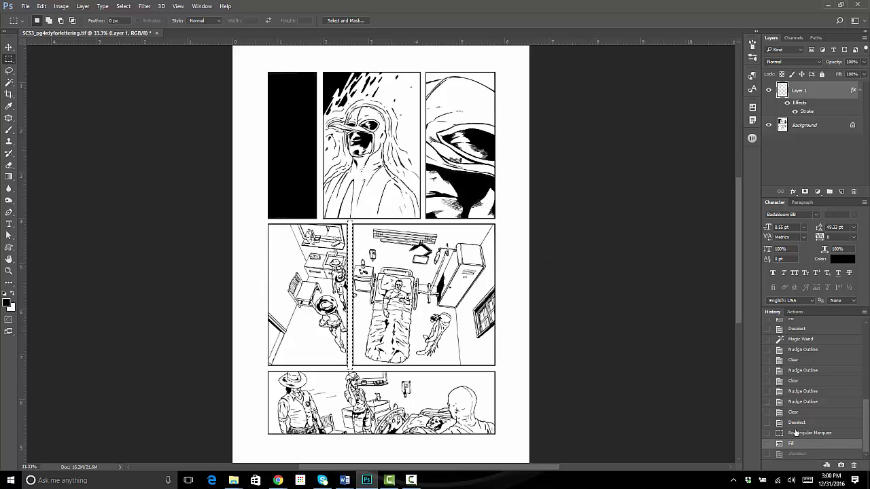
left_click(796, 433)
key("ctrl+d")
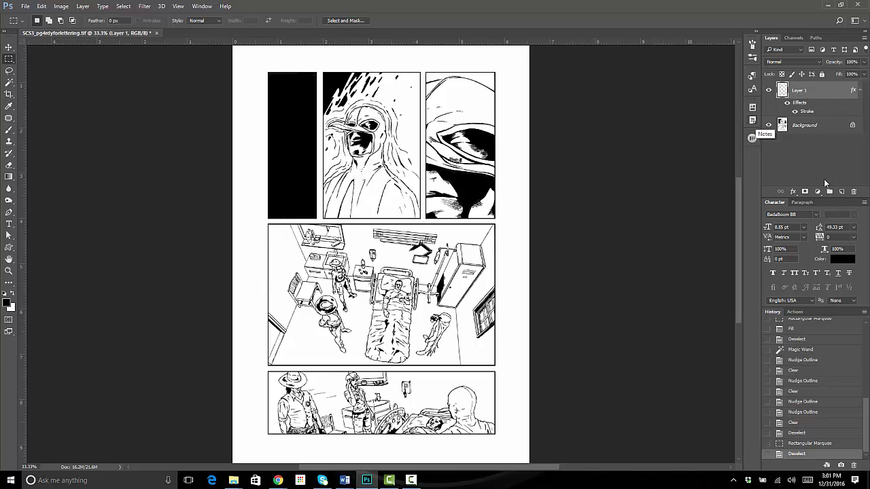
- Add a new empty layer above Layer 1 and rename Layer 1 as Panels
left_click(841, 192)
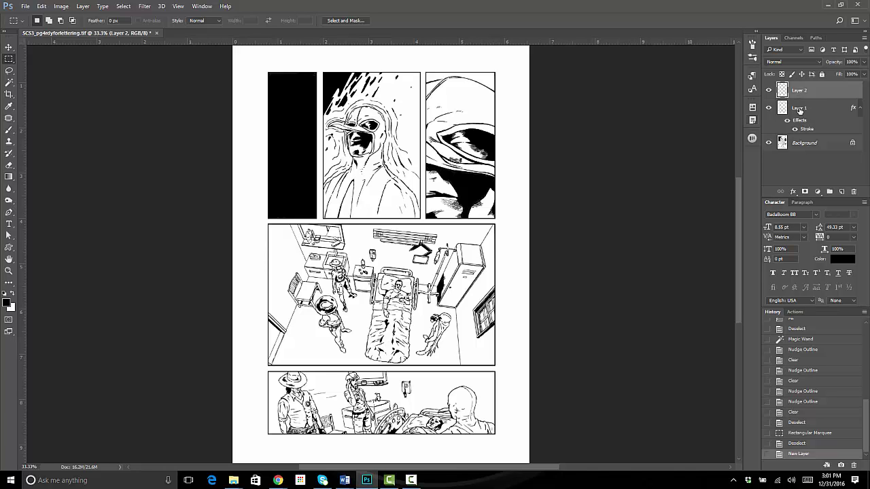
double_click(799, 109)
double_click(799, 107)
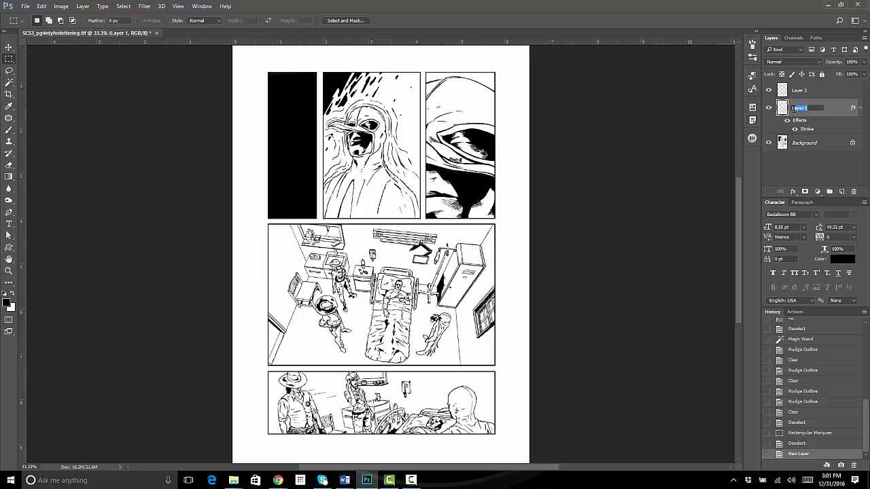
type("panels")
key("Return")
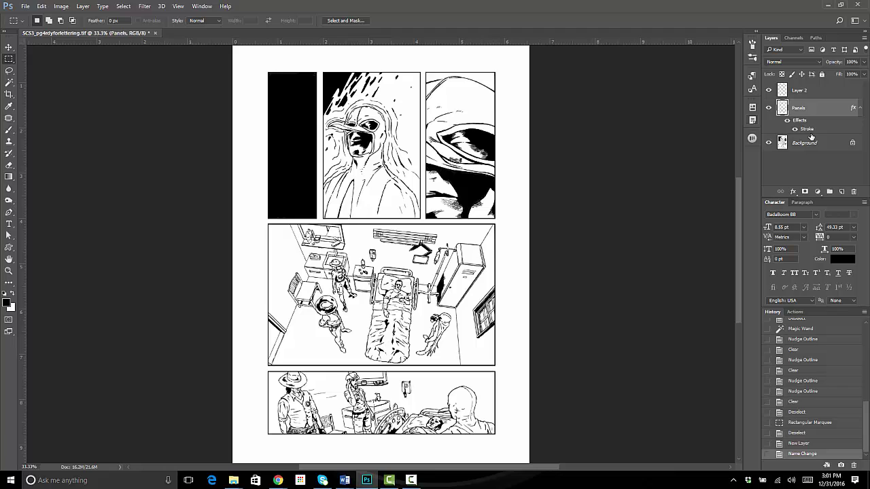
- On Layer 2, fill a vertical strip about 0.13 in wide and 5.17 in tall across the middle panel with 100% white, then deselect
left_click(808, 92)
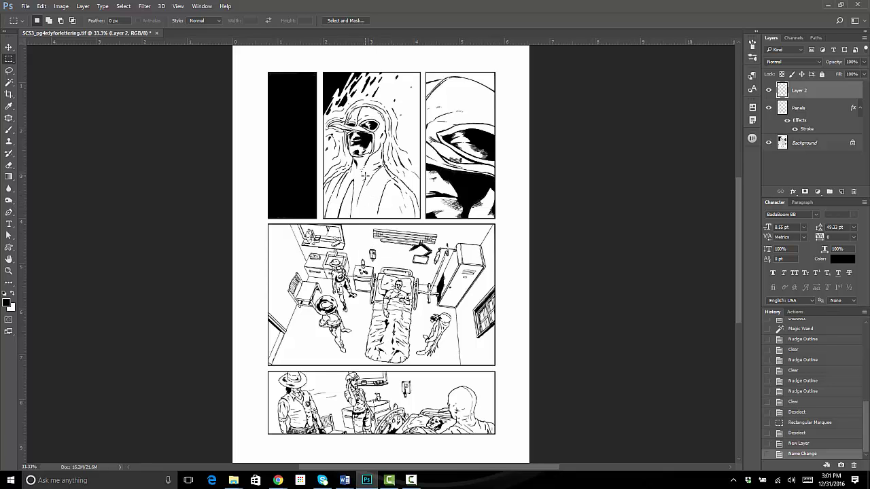
left_click_drag(369, 220, 374, 368)
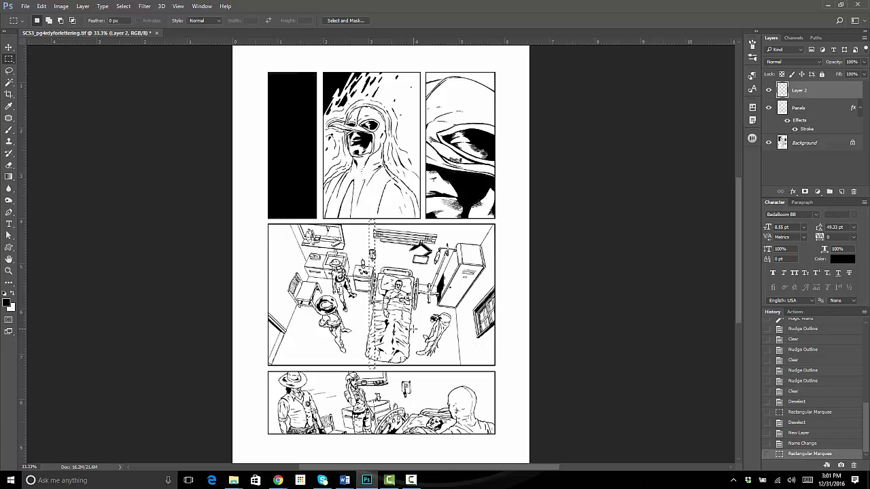
key("ctrl+d")
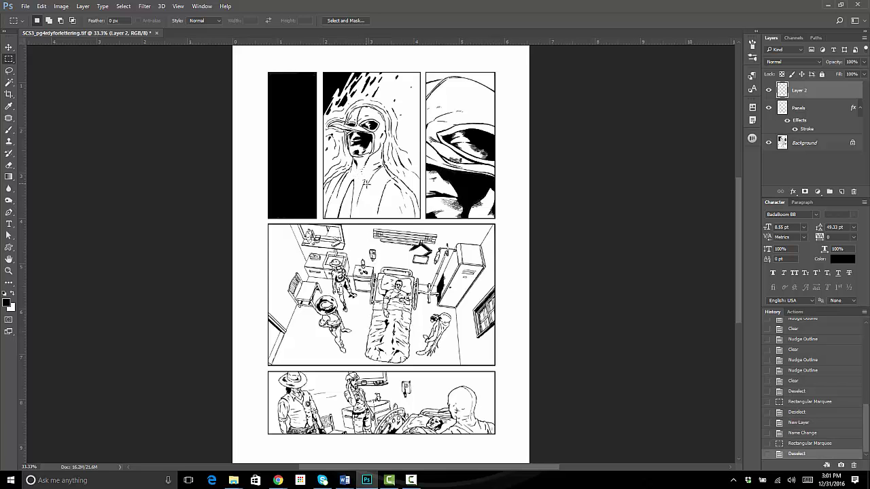
left_click_drag(366, 183, 372, 378)
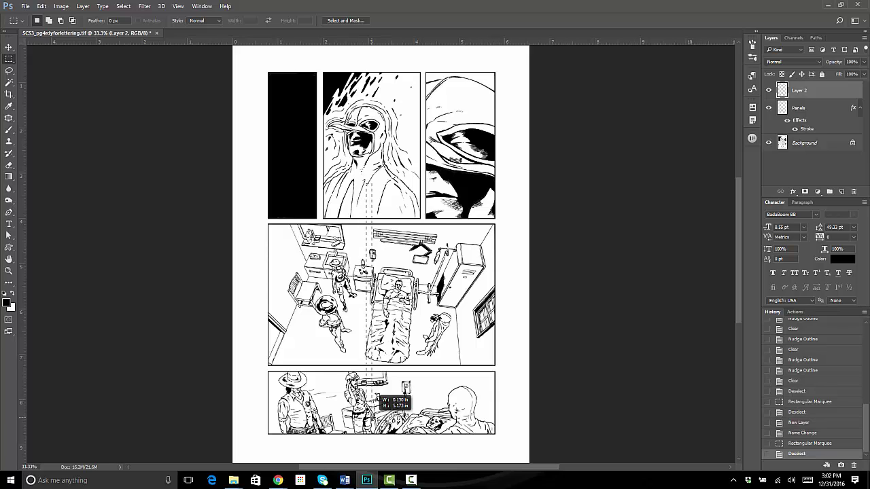
left_click_drag(374, 394, 373, 395)
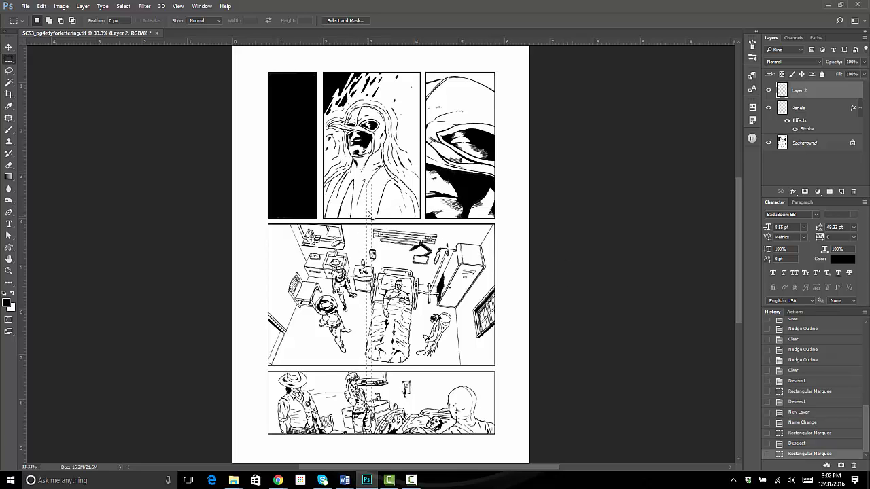
left_click(43, 7)
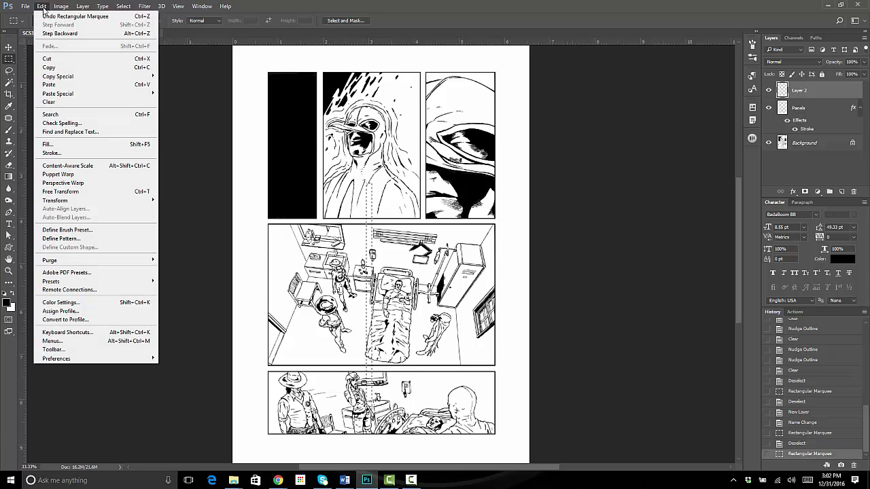
left_click(68, 144)
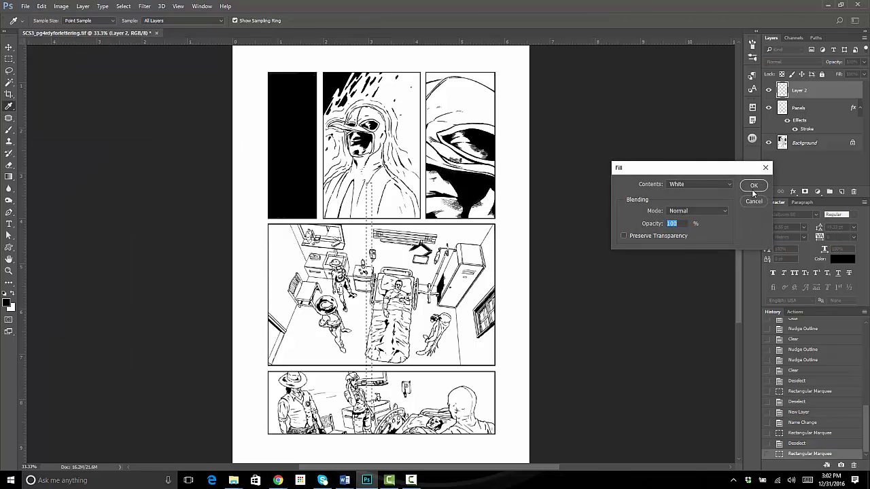
left_click(753, 186)
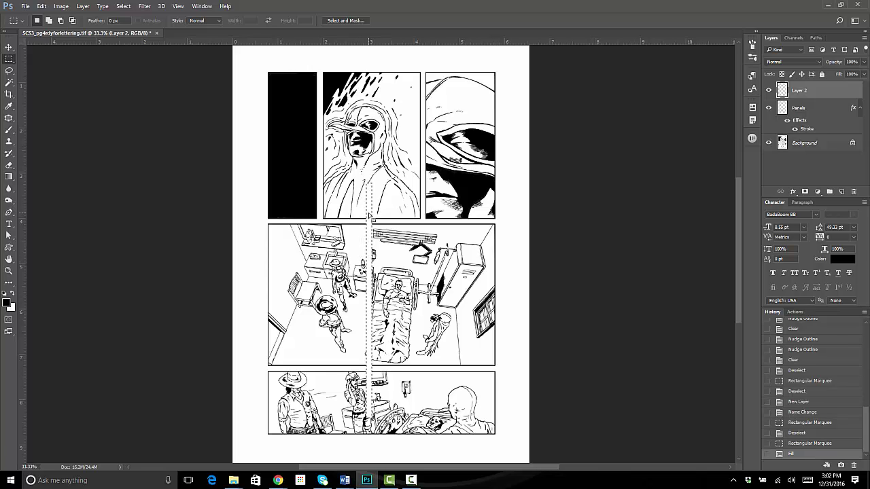
key("ctrl+d")
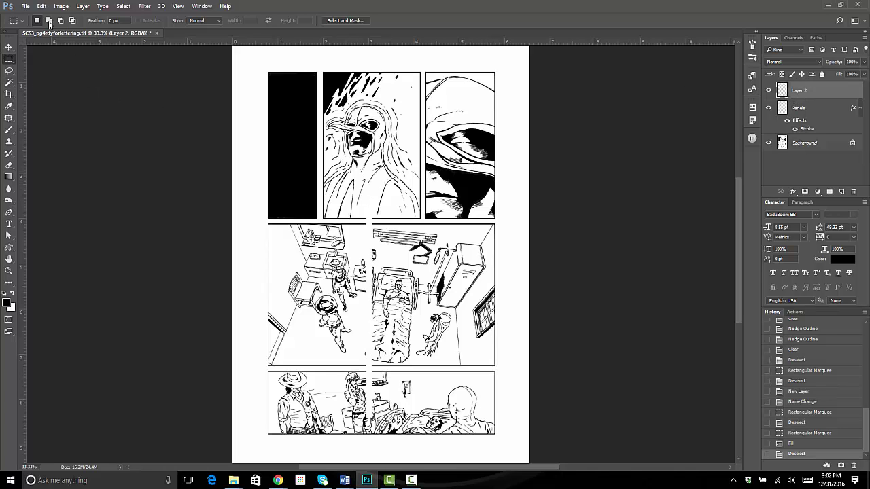
- Rotate the white strip to about -22.6°, shift it slightly right and up to cross the middle panel diagonally, and apply the transform
left_click(46, 7)
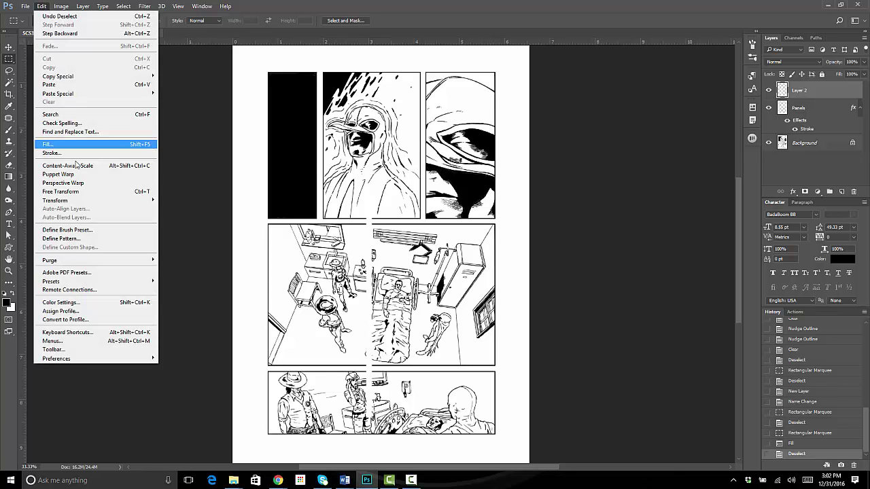
mouse_move(76, 202)
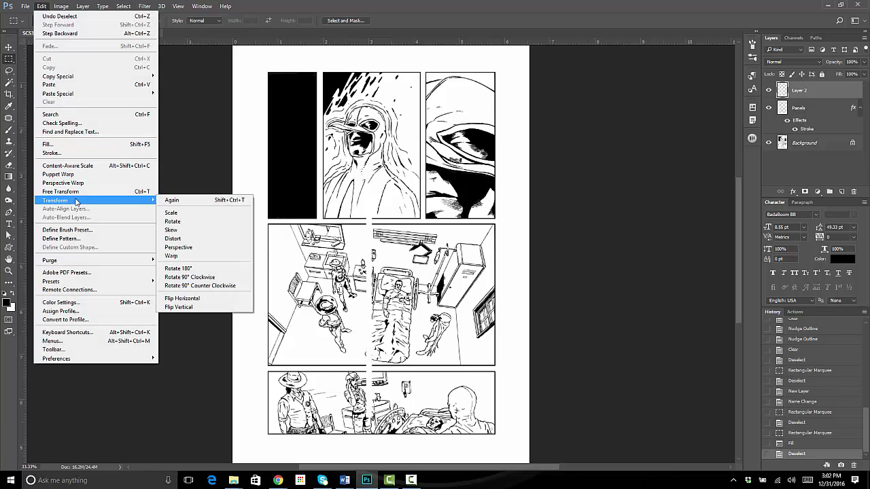
left_click(178, 222)
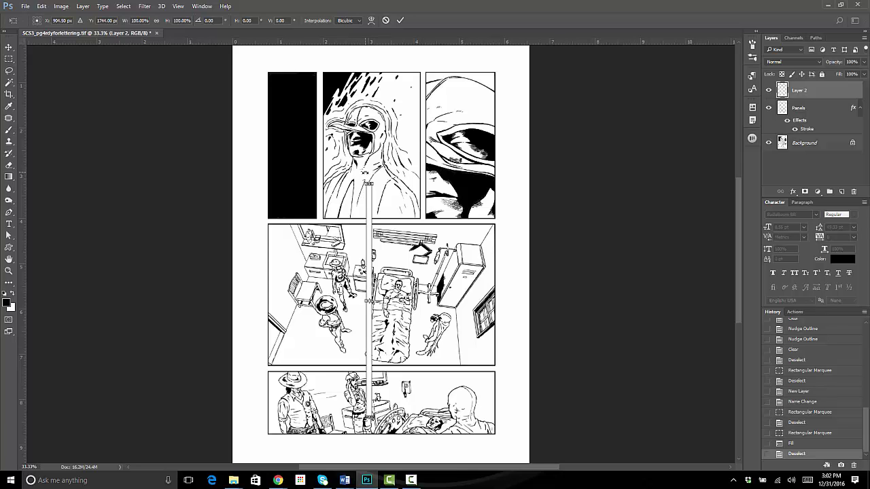
left_click_drag(370, 178, 335, 247)
left_click_drag(353, 234, 372, 253)
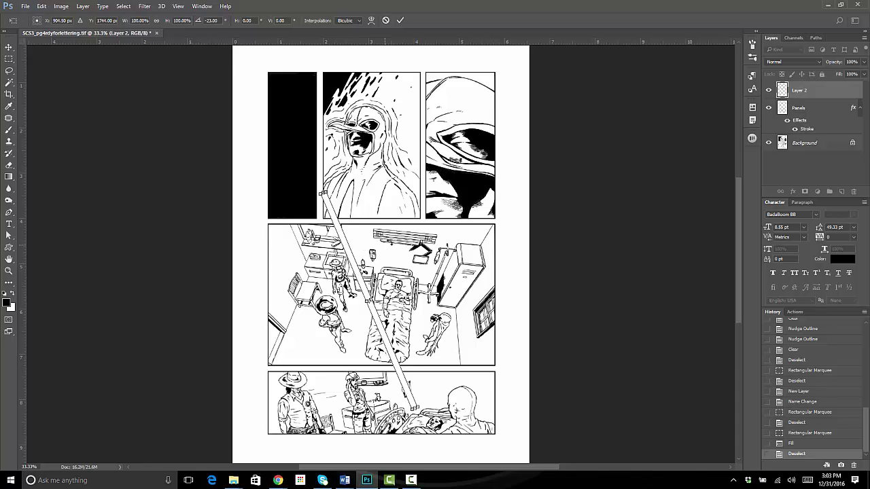
left_click_drag(358, 272, 376, 279)
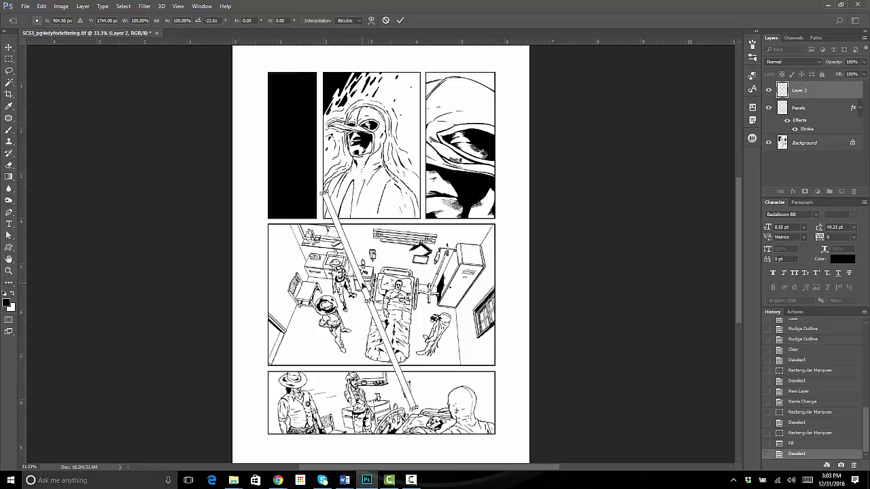
mouse_move(364, 284)
left_mouse_down()
mouse_move(433, 265)
mouse_move(313, 273)
mouse_move(417, 264)
mouse_move(394, 250)
mouse_move(372, 263)
mouse_move(373, 278)
left_mouse_up()
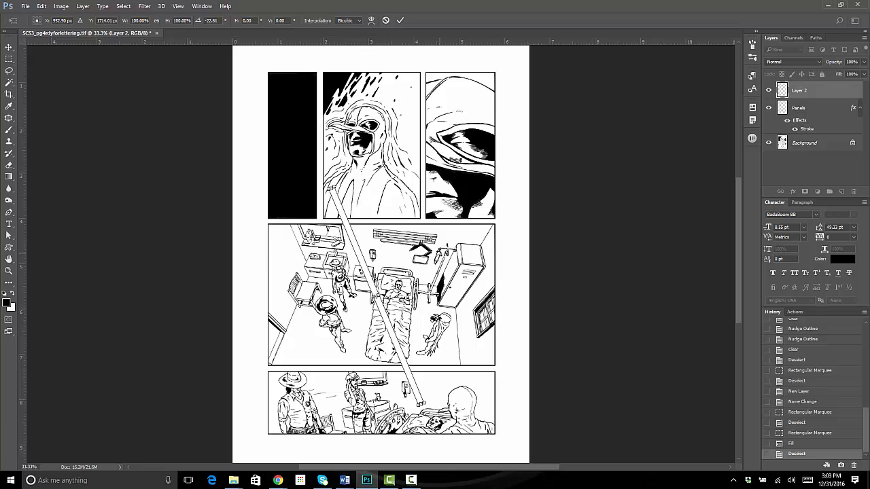
left_click(401, 22)
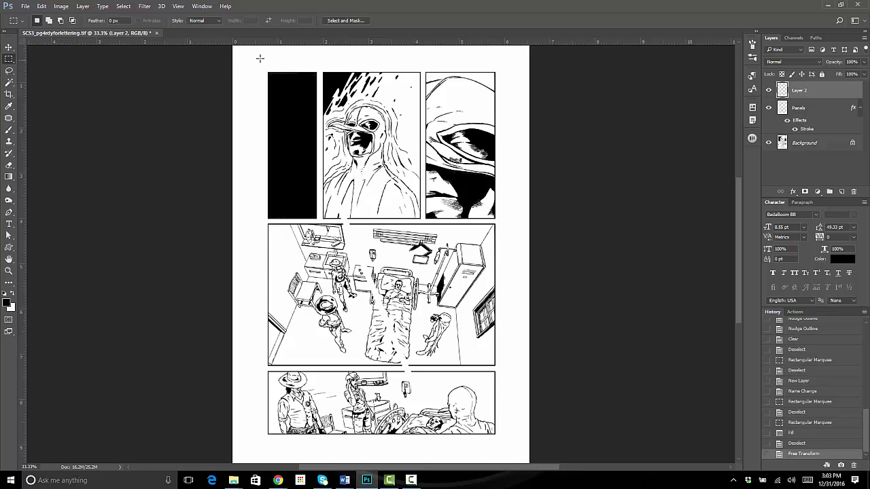
- Clear the parts of the diagonal strip that overlap the top and bottom panel rows, ending each cut in the gutter, and deselect
left_click_drag(244, 53, 511, 222)
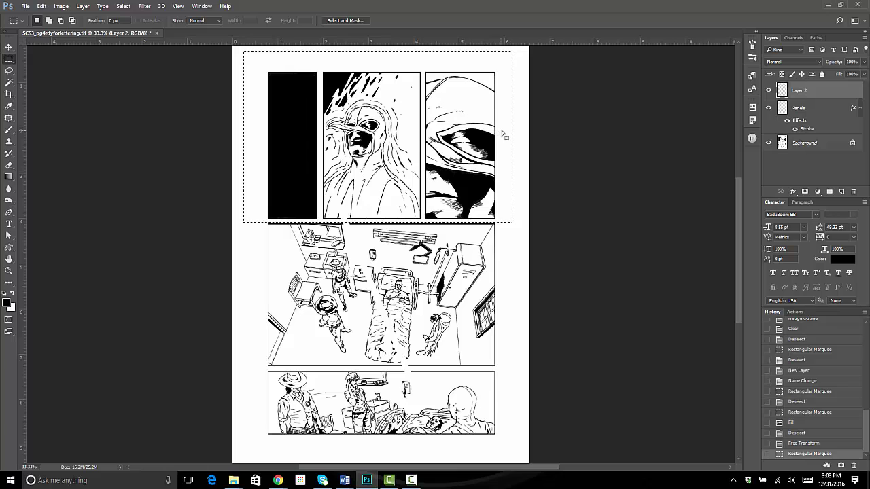
key("Delete")
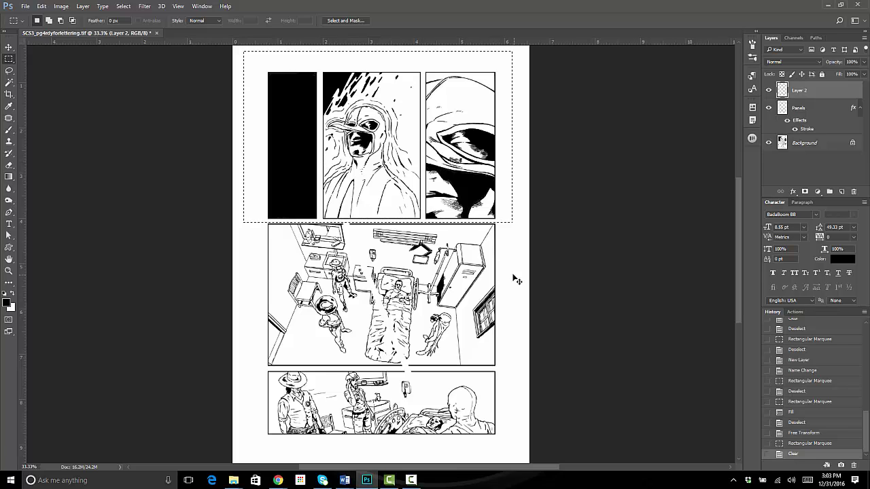
key("ctrl+d")
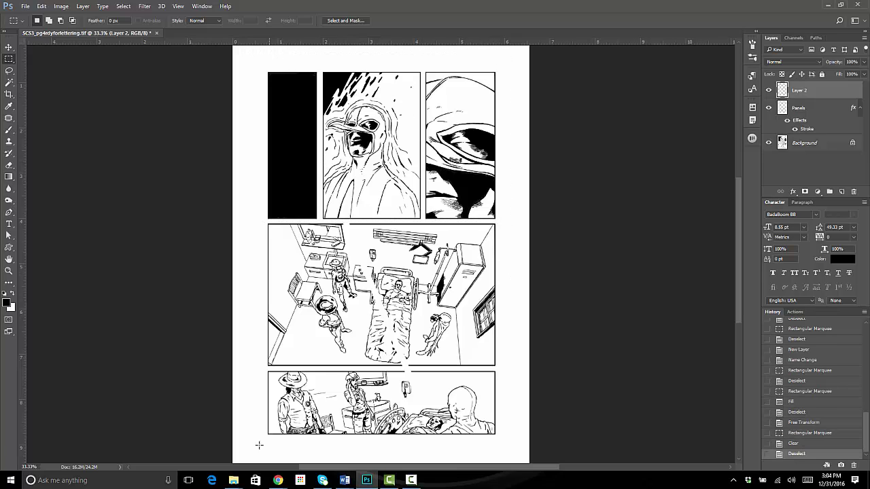
left_click_drag(248, 454, 519, 368)
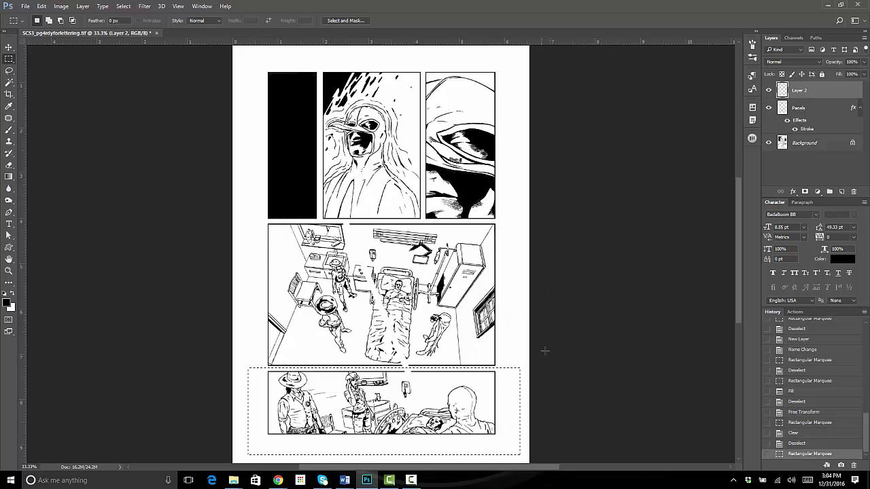
key("Delete")
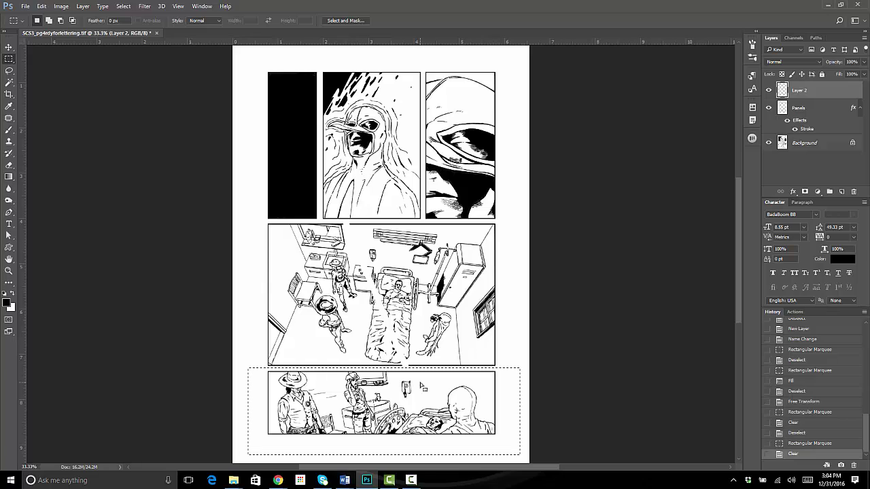
key("ctrl+d")
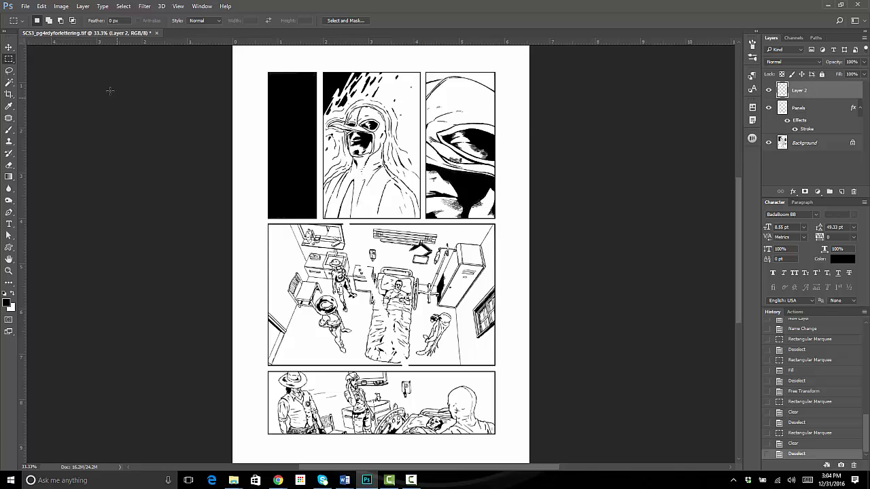
- Merge Layer 2 down into the Panels layer so the diagonal gutter takes on the black stroke
left_click(84, 7)
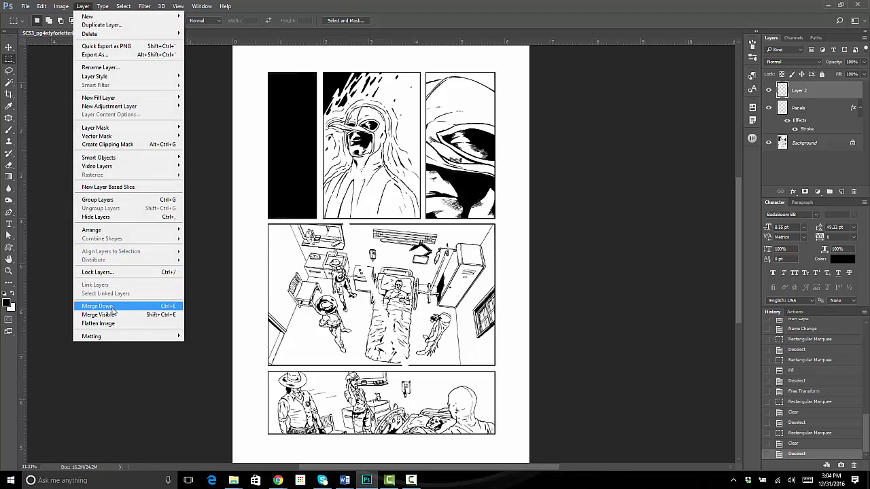
left_click(400, 8)
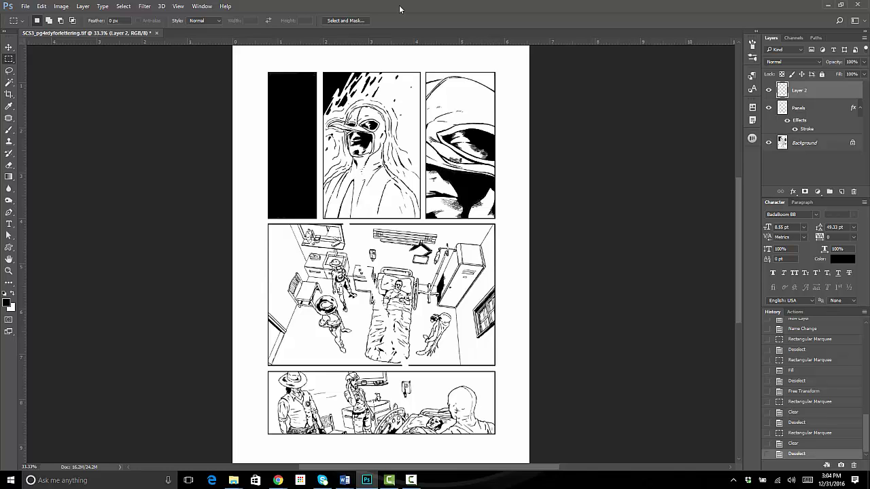
key("ctrl+e")
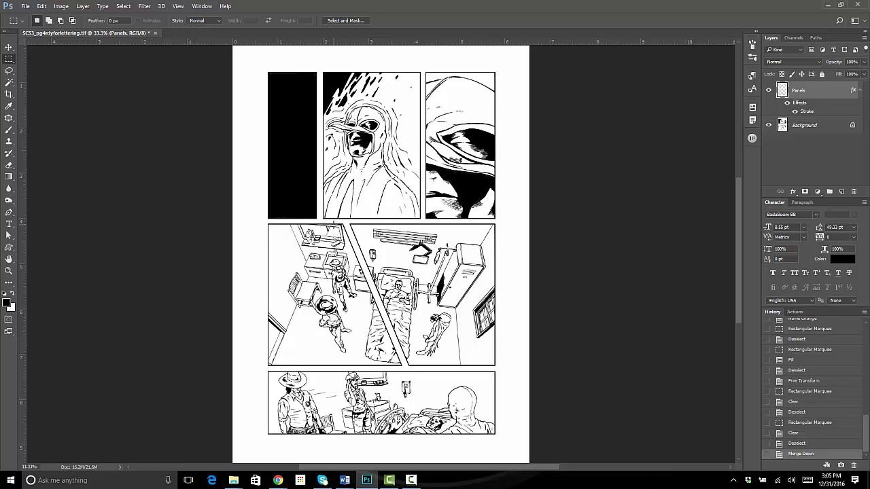
- Try clearing the middle panel's diagonal gutter with a rectangular selection, undo the clear, and drop the selection
left_click_drag(333, 224, 433, 348)
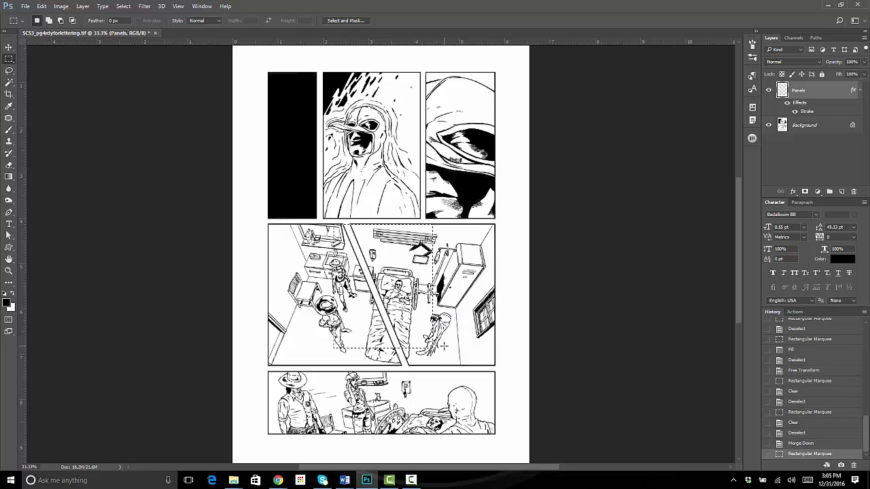
key("Delete")
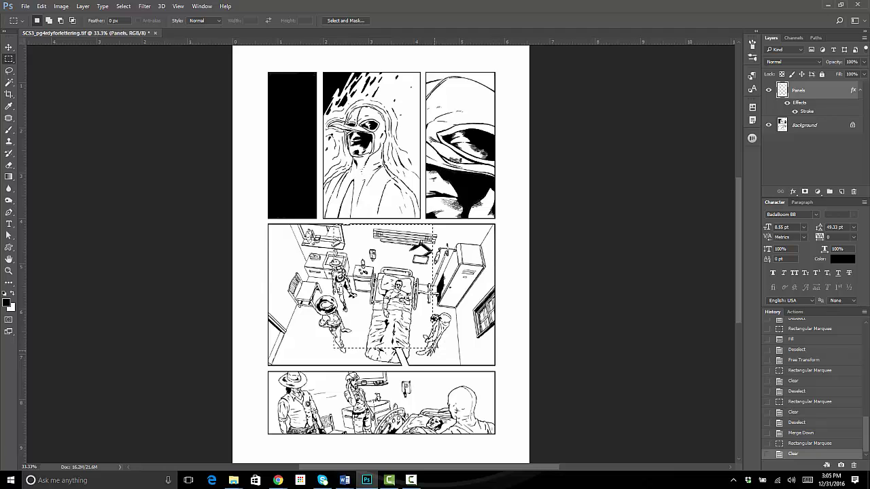
key("ctrl+d")
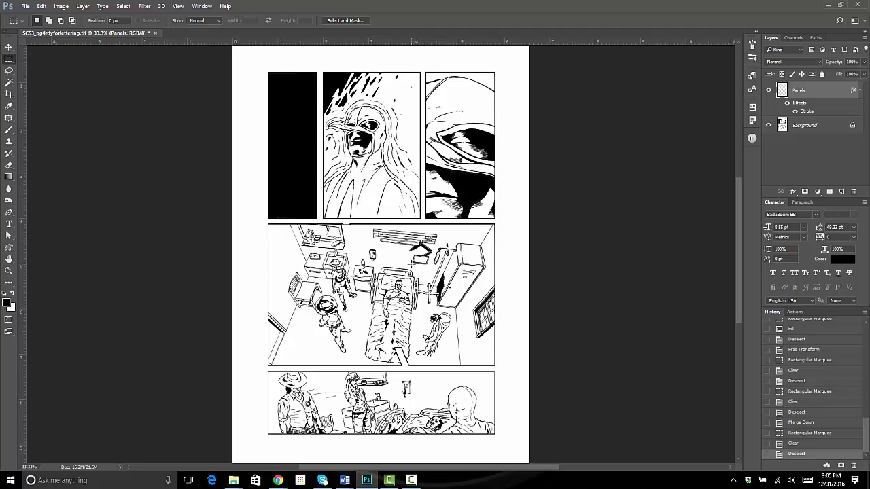
left_click(783, 443)
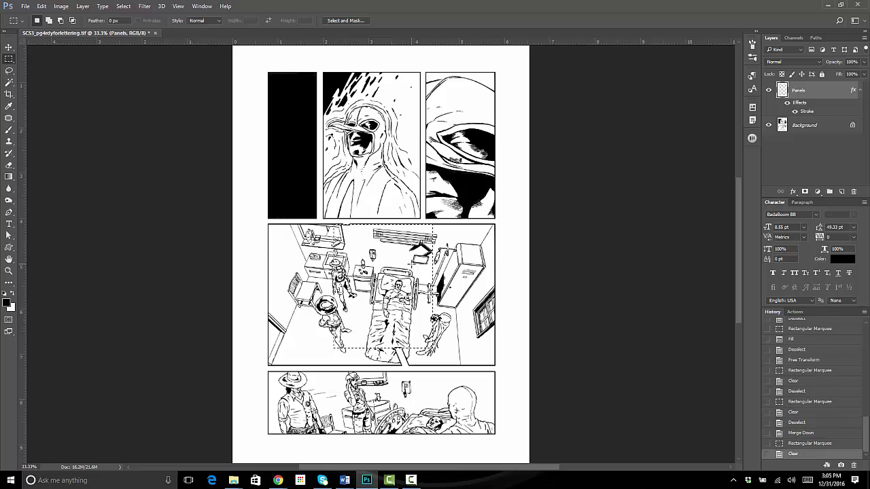
left_click(784, 443)
left_click(129, 76)
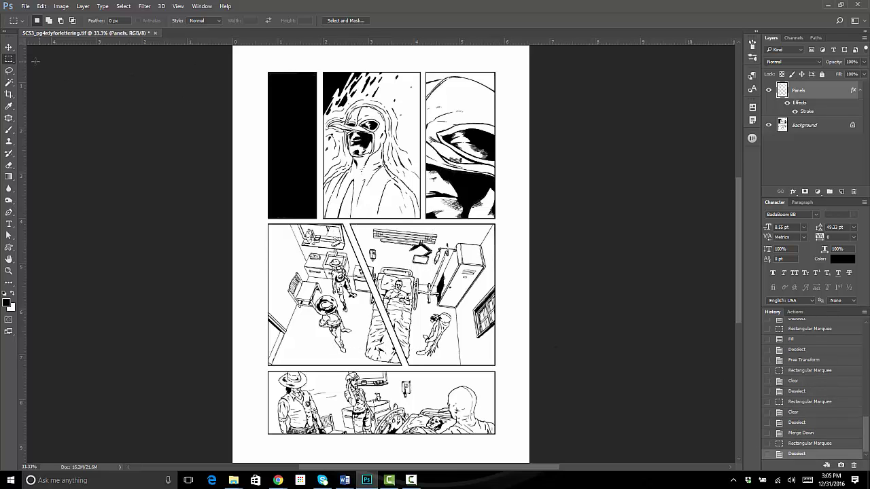
- Remove the diagonal gutter by clearing a Magic Wand selection of the middle row's right-hand panel, nudged left across the gutter, and deselect
left_click(9, 82)
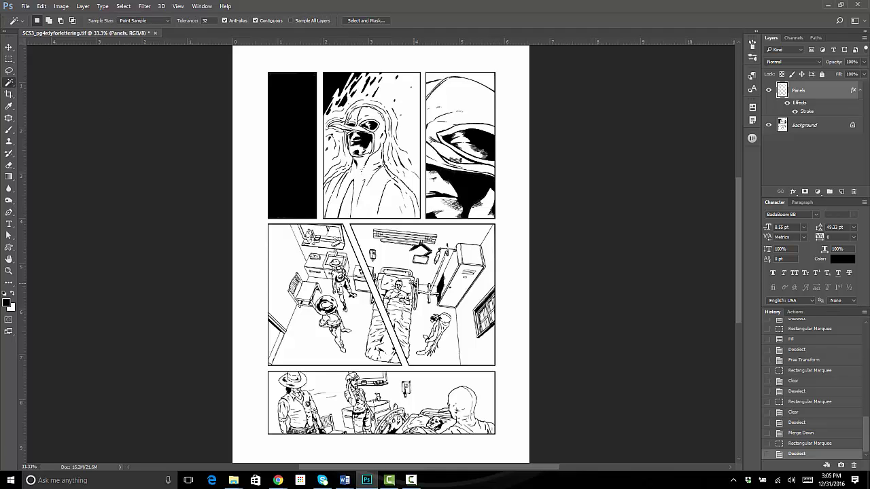
left_click(385, 282)
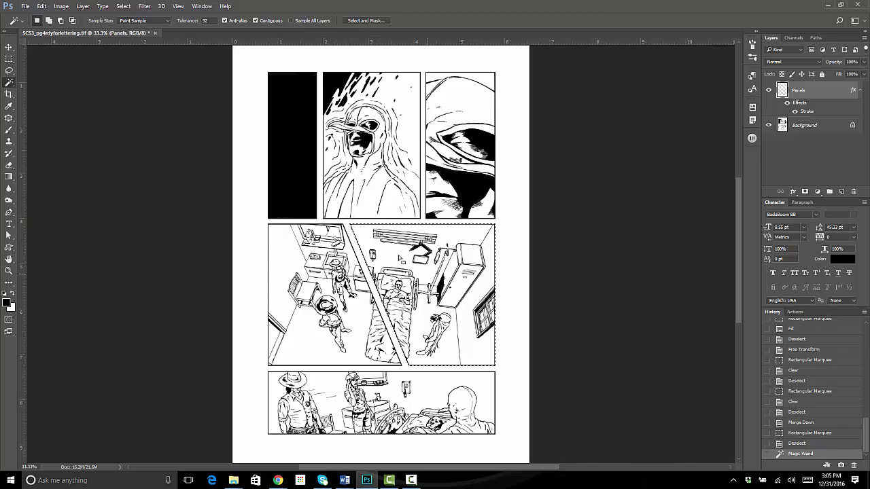
key("Right")
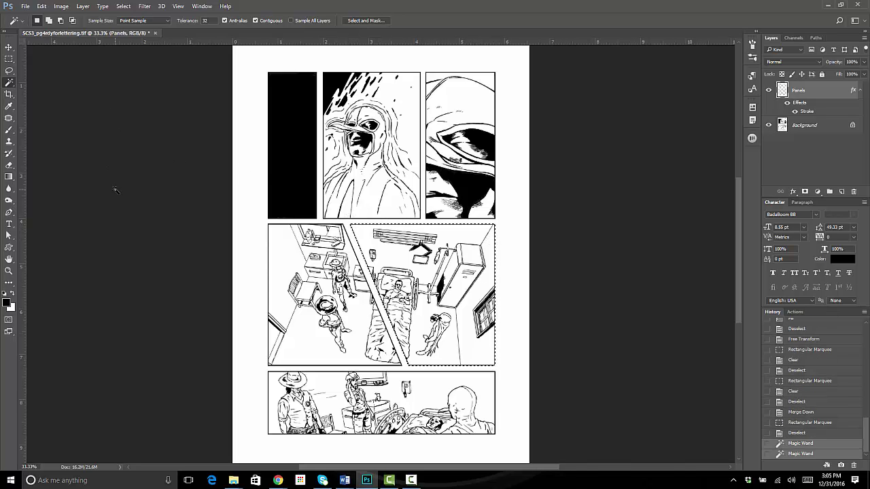
key("shift+Left")
key("shift+Left")
key("shift+Left")
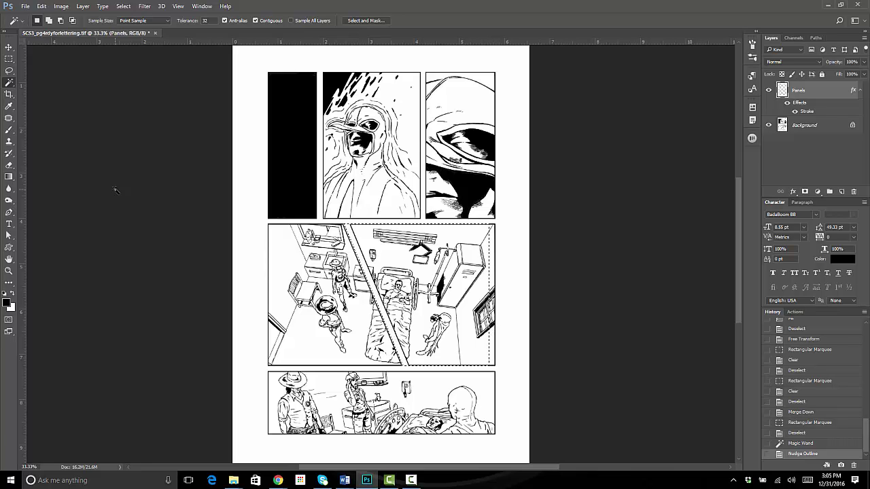
key("shift+Left")
key("shift+Left")
key("Delete")
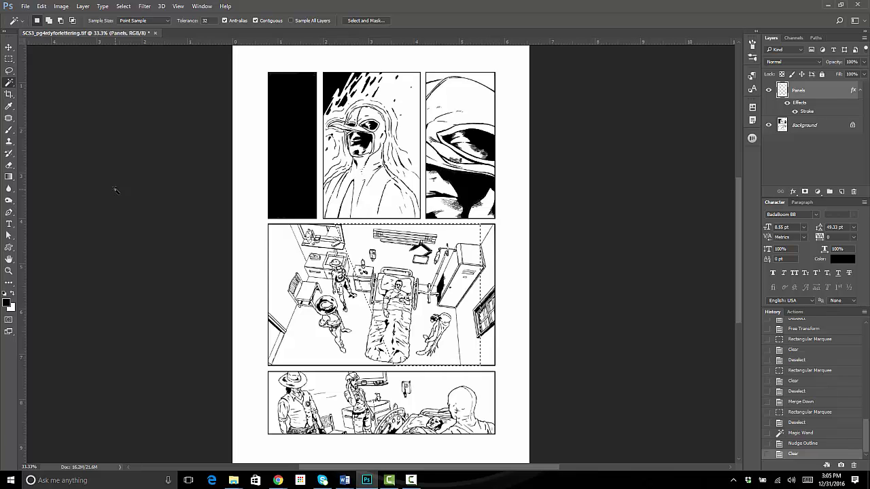
key("ctrl+d")
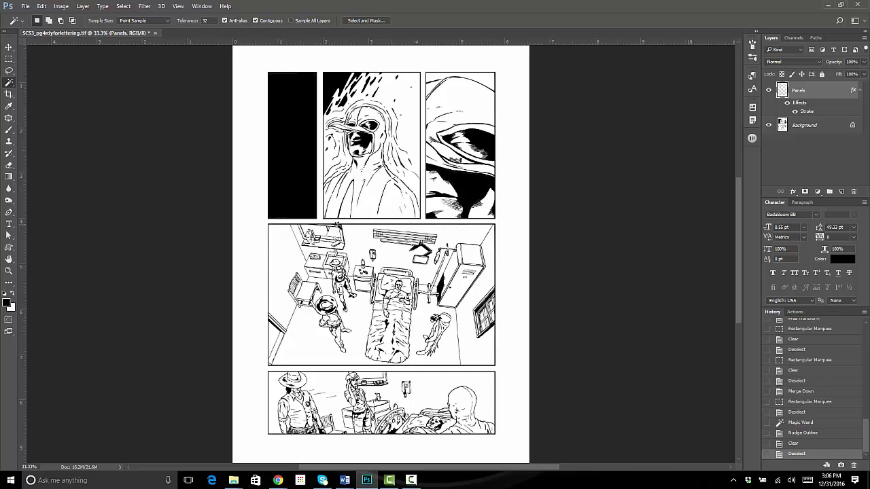